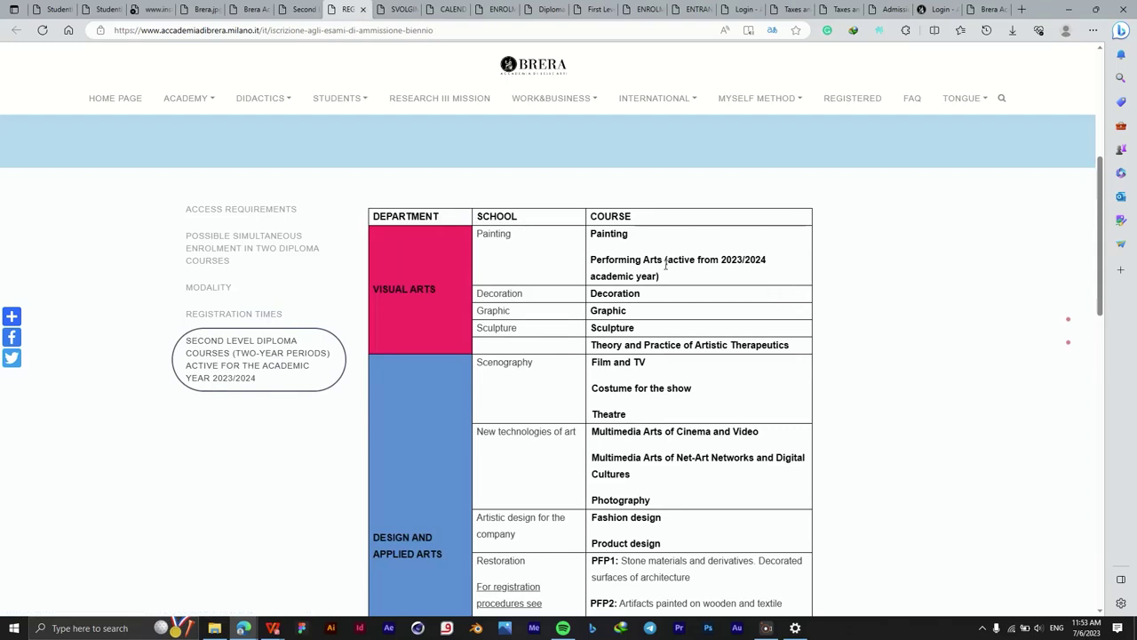
# - Review the table of second level diploma courses for 2023/2024, from Visual Arts to Communication and Art Education
pyautogui.scroll(-1, 662, 271)
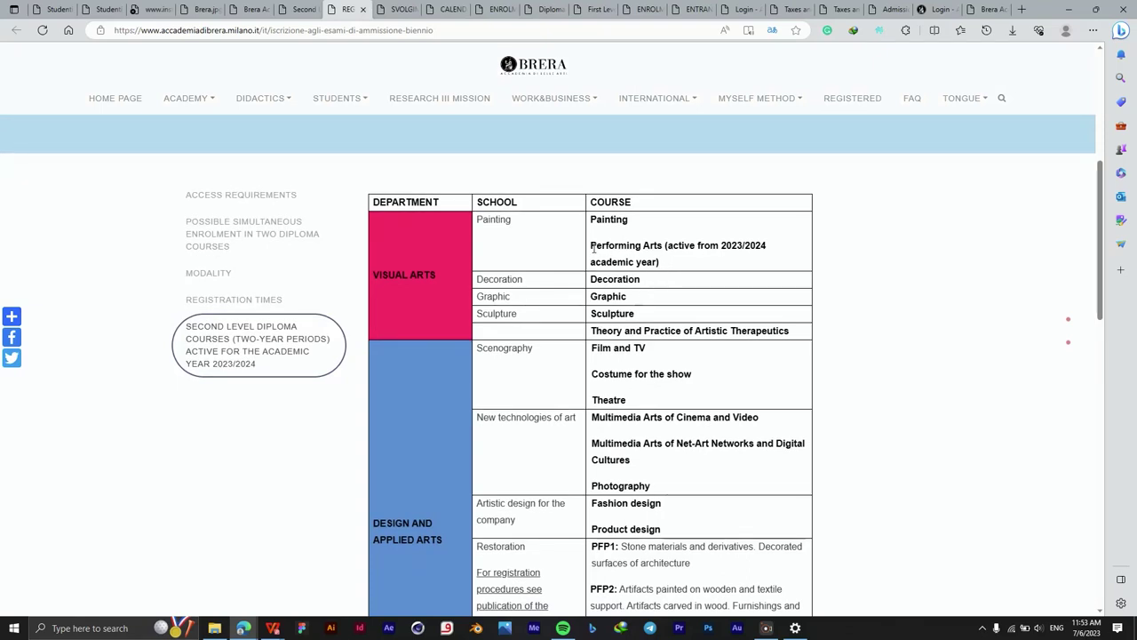
pyautogui.moveTo(591, 248); pyautogui.dragTo(663, 248)
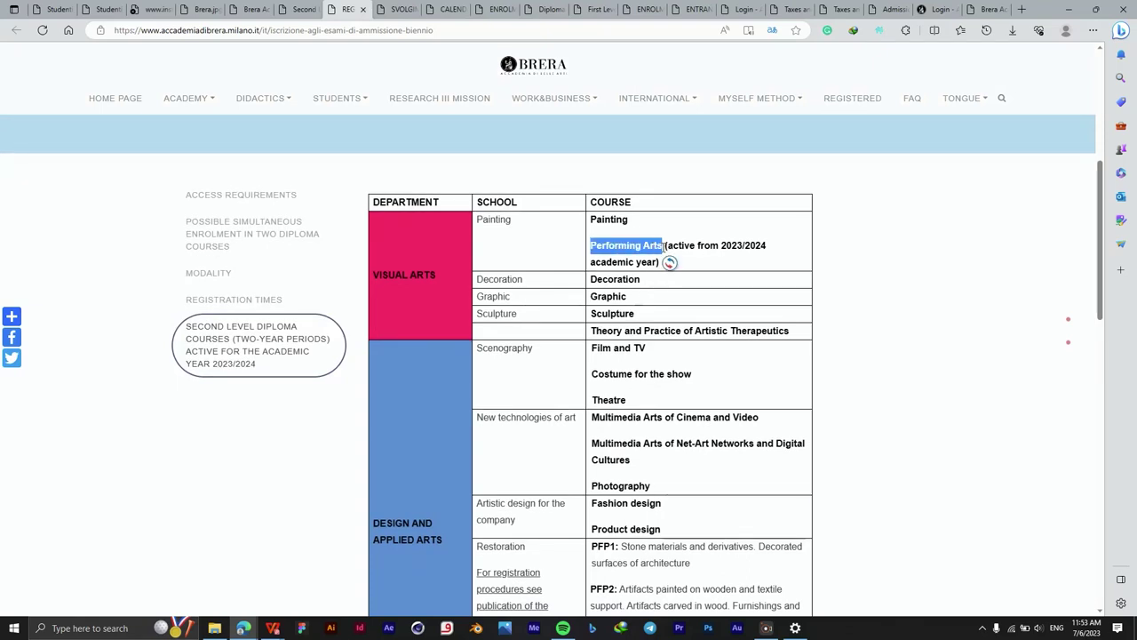
pyautogui.click(712, 246)
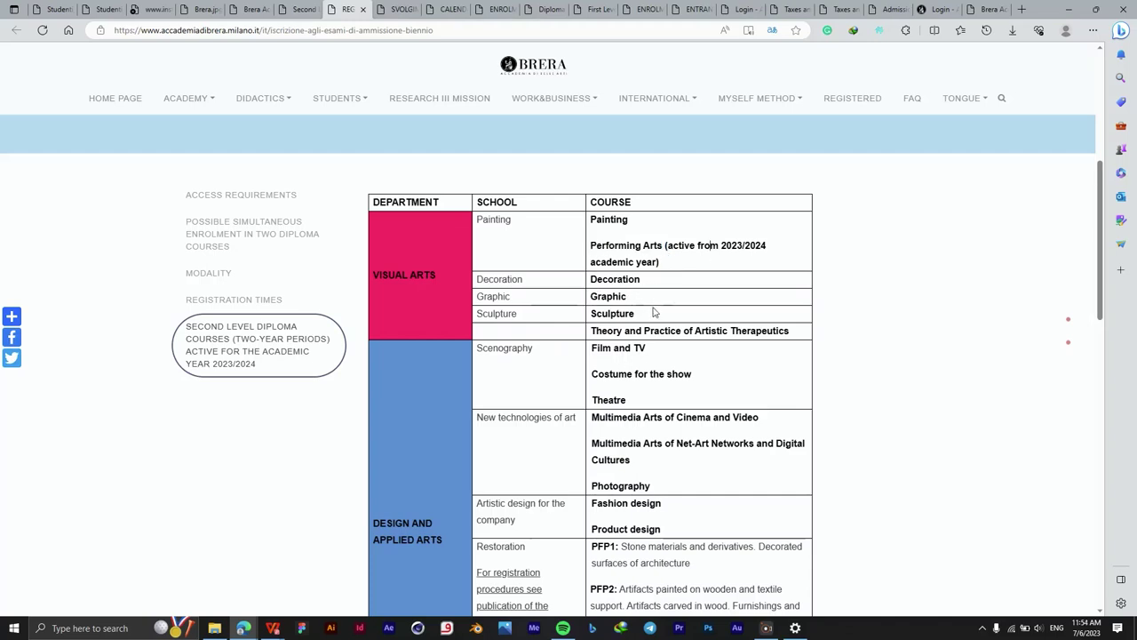
pyautogui.scroll(-1, 651, 312)
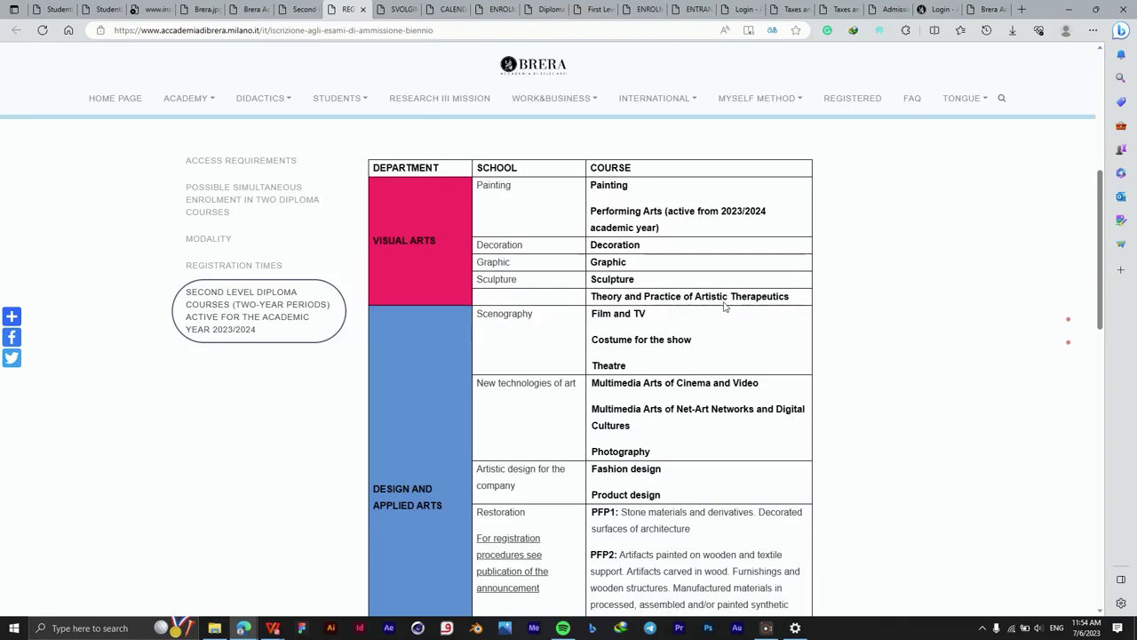
pyautogui.scroll(-2, 742, 307)
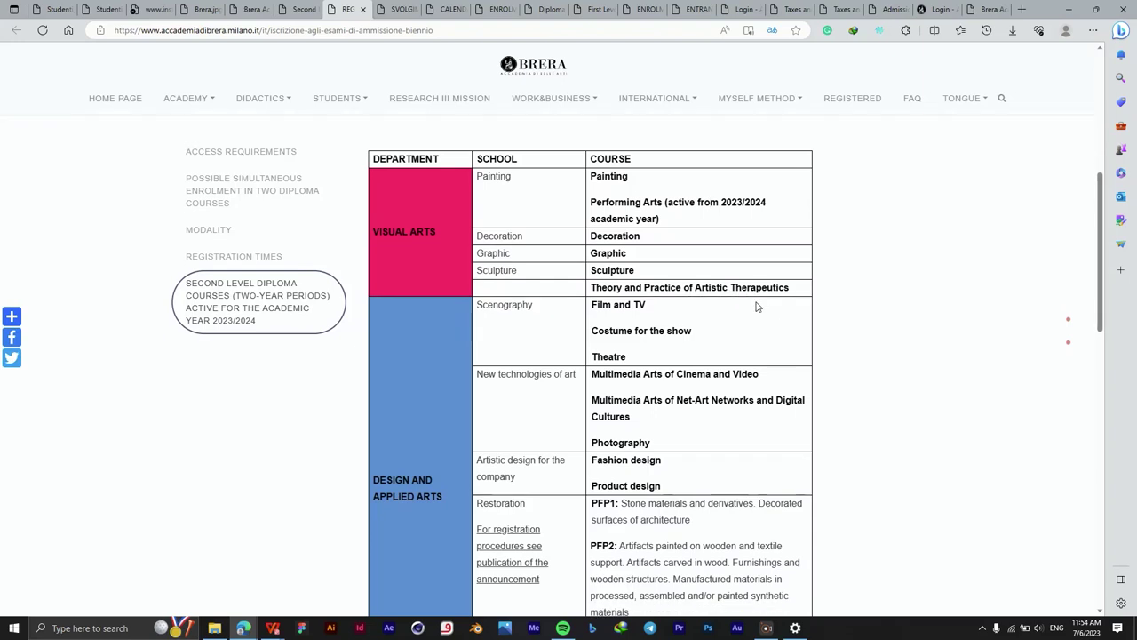
pyautogui.scroll(-1, 641, 242)
pyautogui.scroll(-1, 681, 238)
pyautogui.scroll(-2, 668, 222)
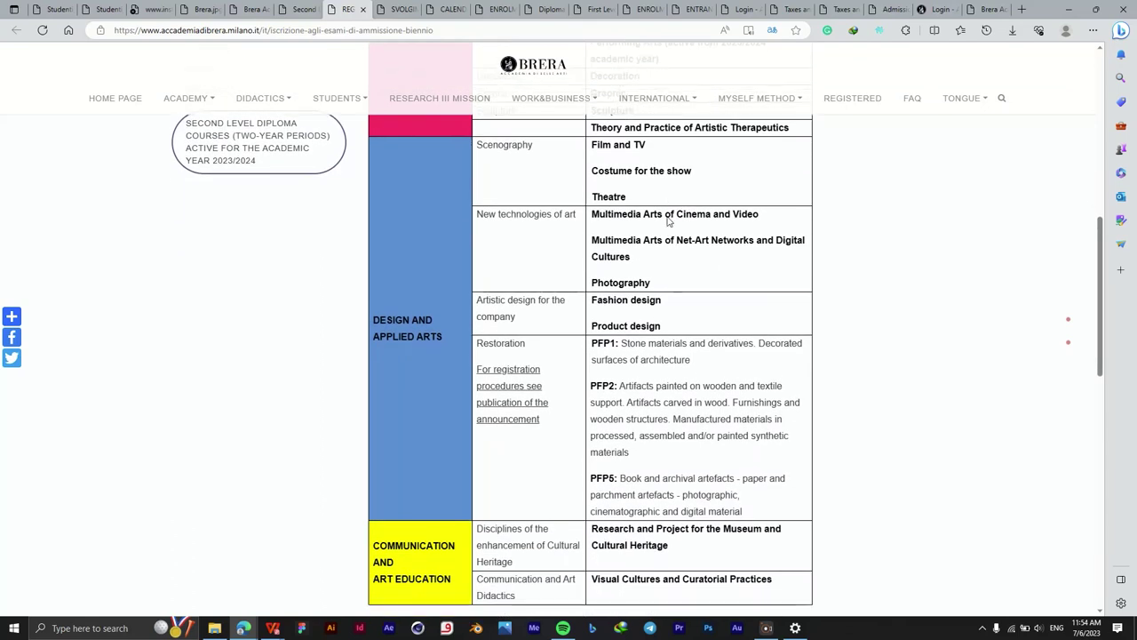
pyautogui.scroll(-2, 634, 199)
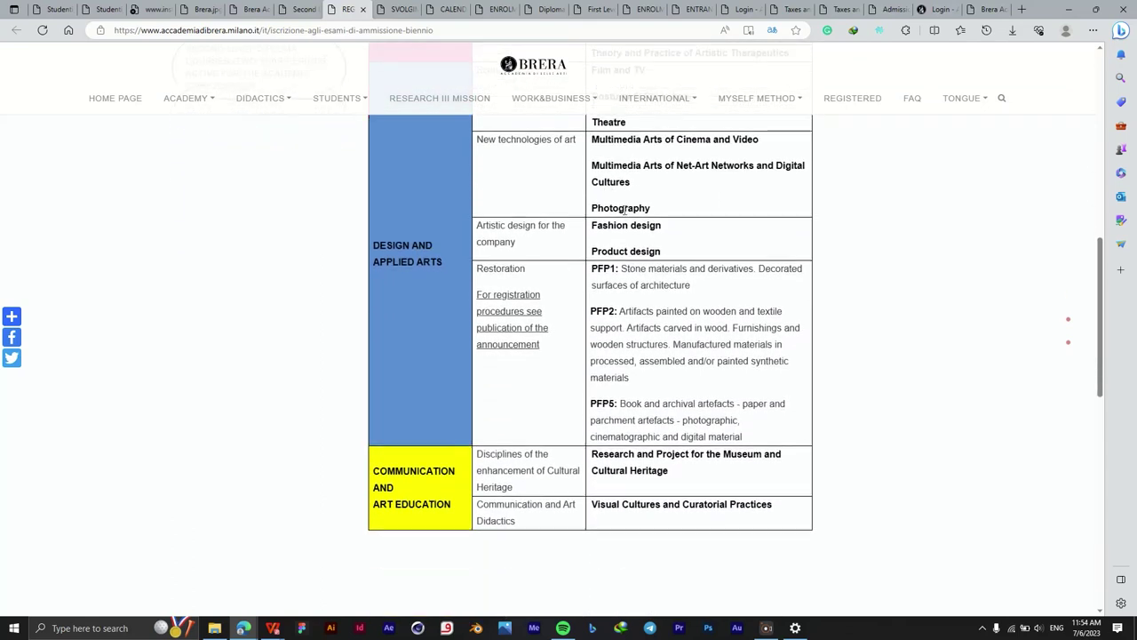
pyautogui.scroll(-2, 626, 207)
pyautogui.scroll(-5, 626, 211)
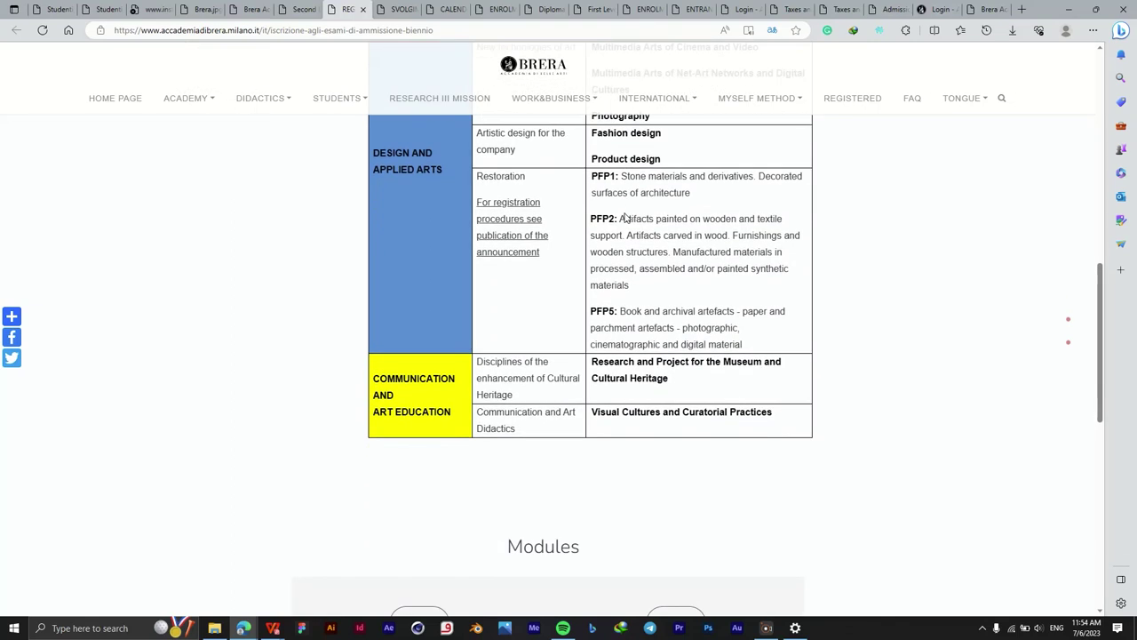
pyautogui.scroll(12, 623, 217)
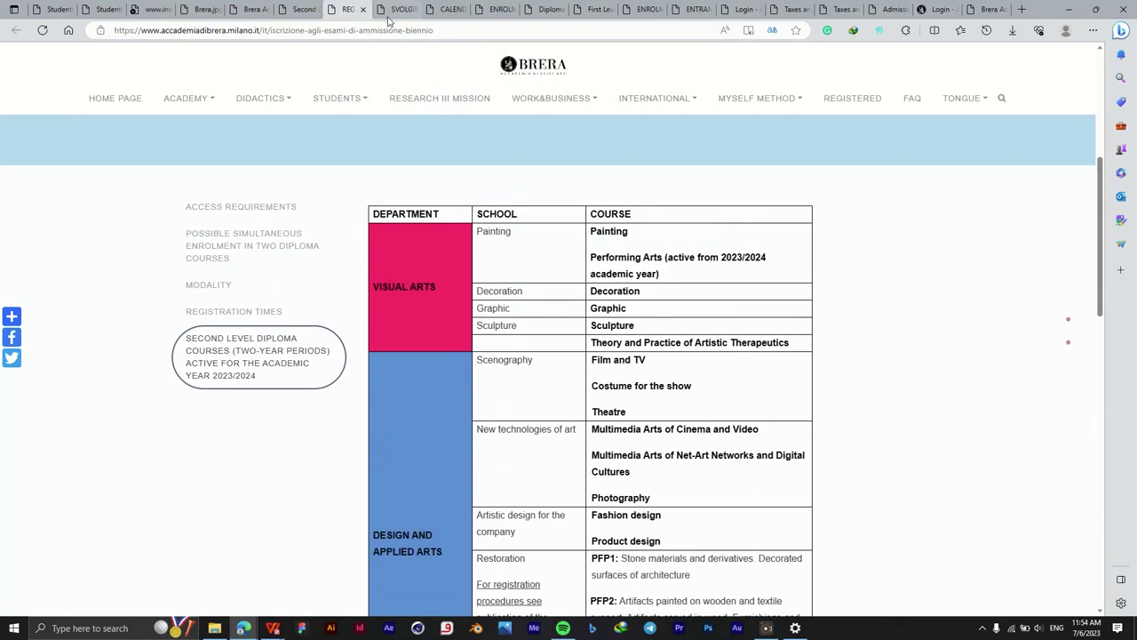
# - Open the page on how the second level admission exams are held and read its requirements and the Pittura course table
pyautogui.click(391, 10)
pyautogui.scroll(-5, 491, 327)
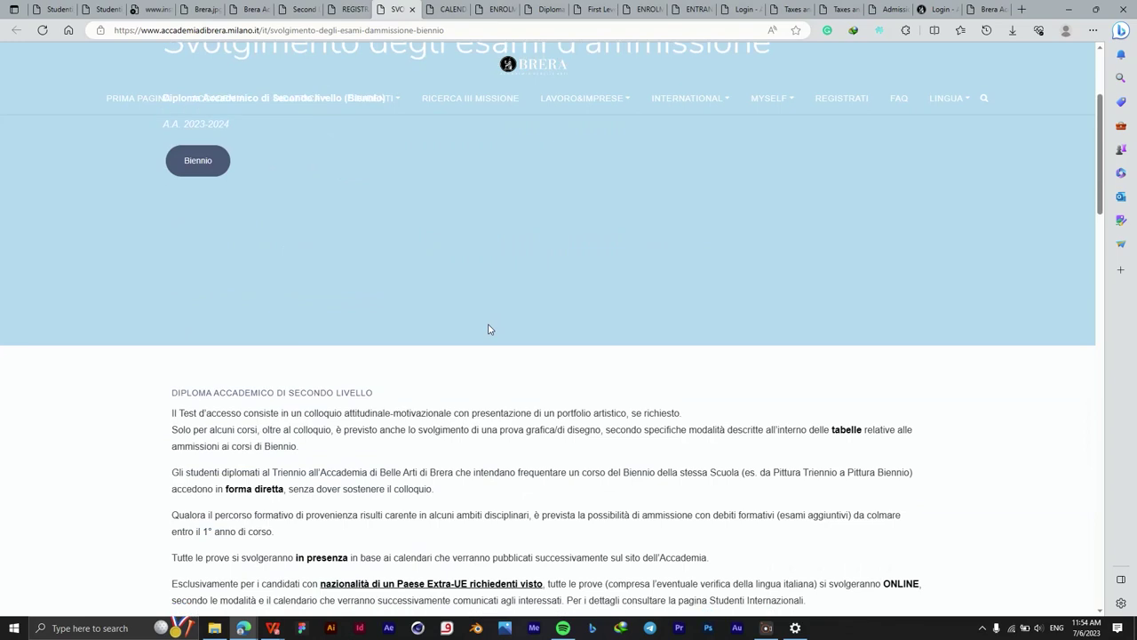
pyautogui.scroll(-2, 488, 329)
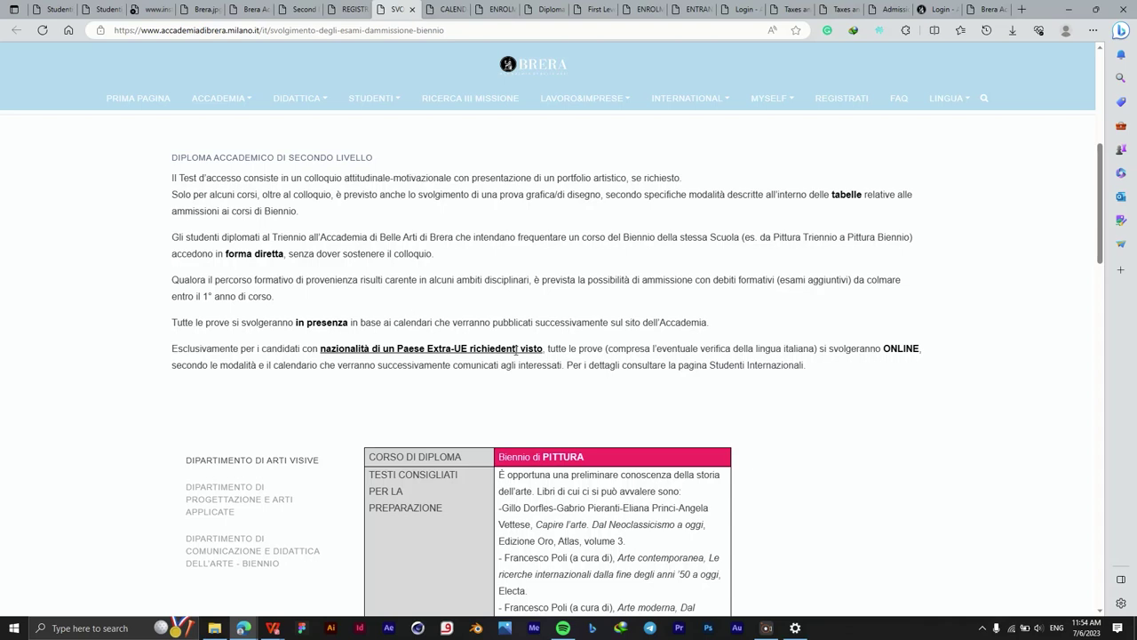
pyautogui.scroll(-3, 509, 351)
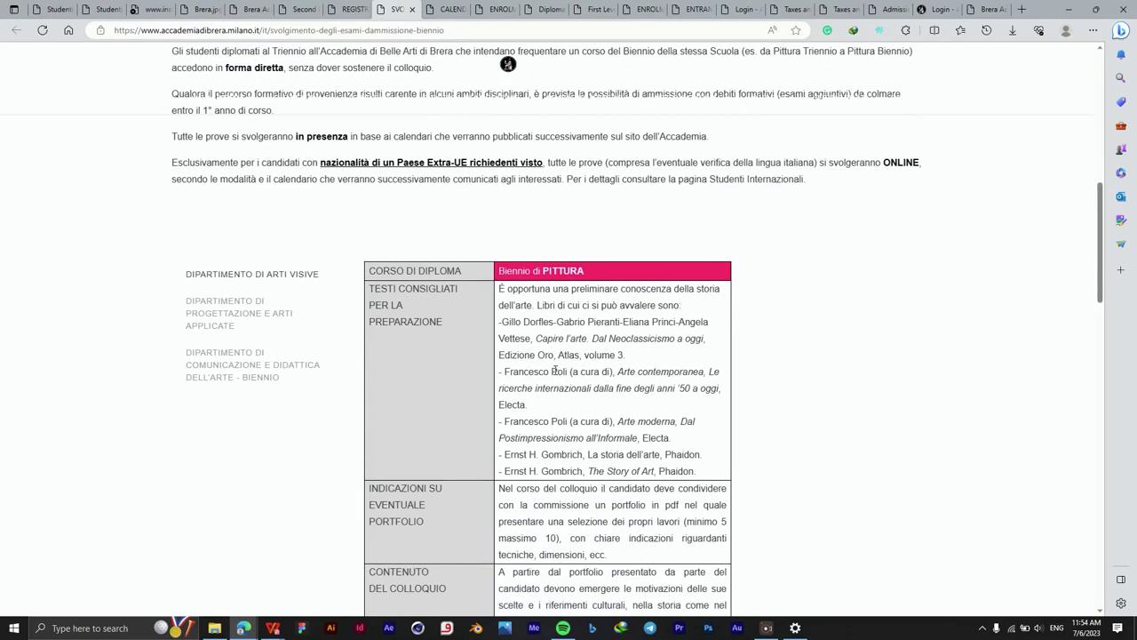
pyautogui.scroll(3, 507, 64)
# - Check the calendar page of the second level entrance exams and return to the Second Level Academic Diploma overview
pyautogui.click(447, 12)
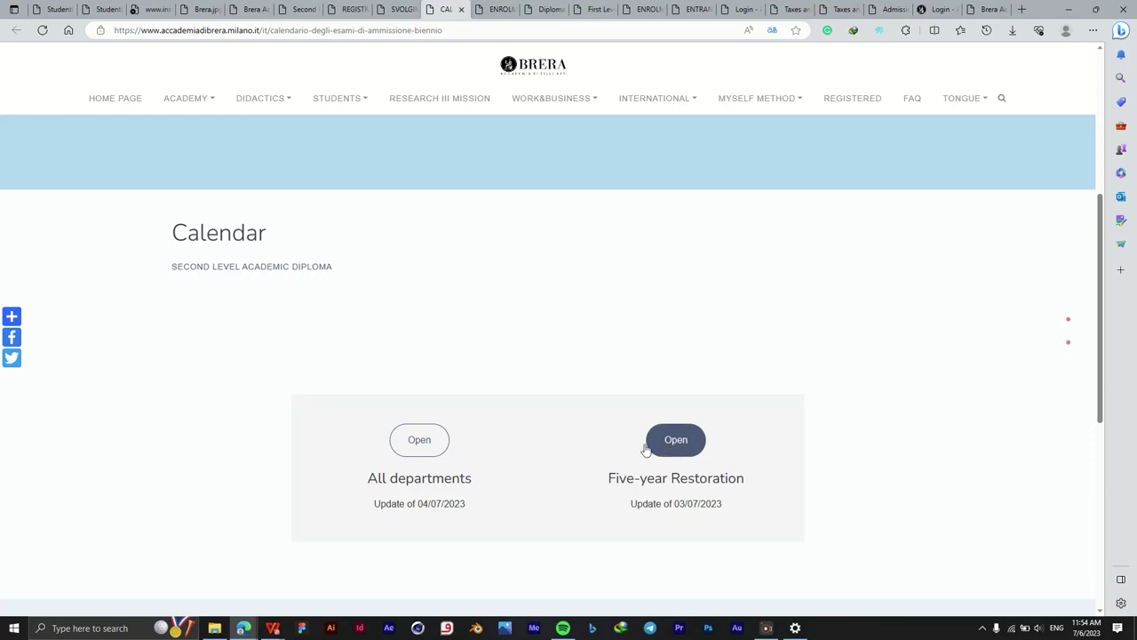
pyautogui.scroll(-1, 563, 44)
pyautogui.click(403, 11)
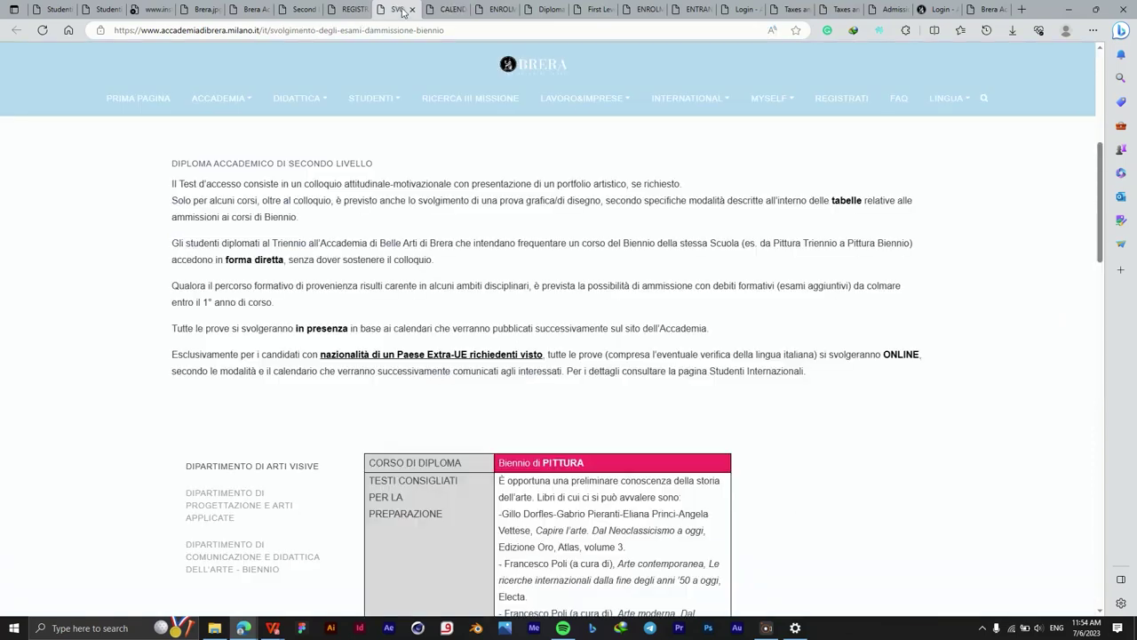
pyautogui.click(354, 11)
pyautogui.click(301, 11)
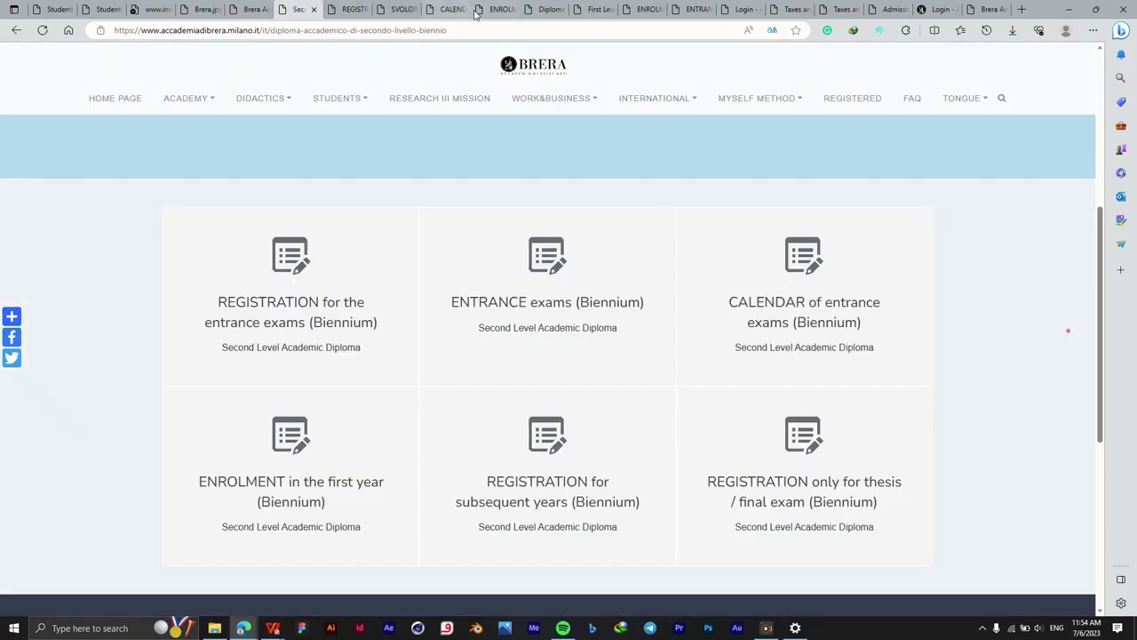
pyautogui.scroll(2, 528, 80)
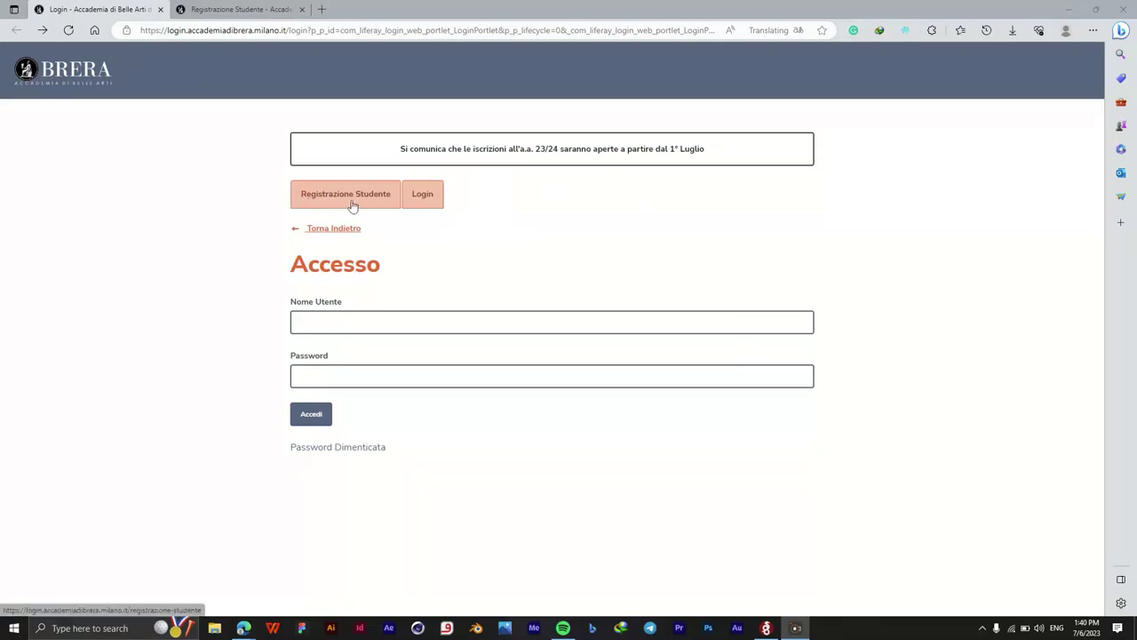
# - Open the new student registration form and review the personal data section, including the document type and birth province options
pyautogui.click(240, 9)
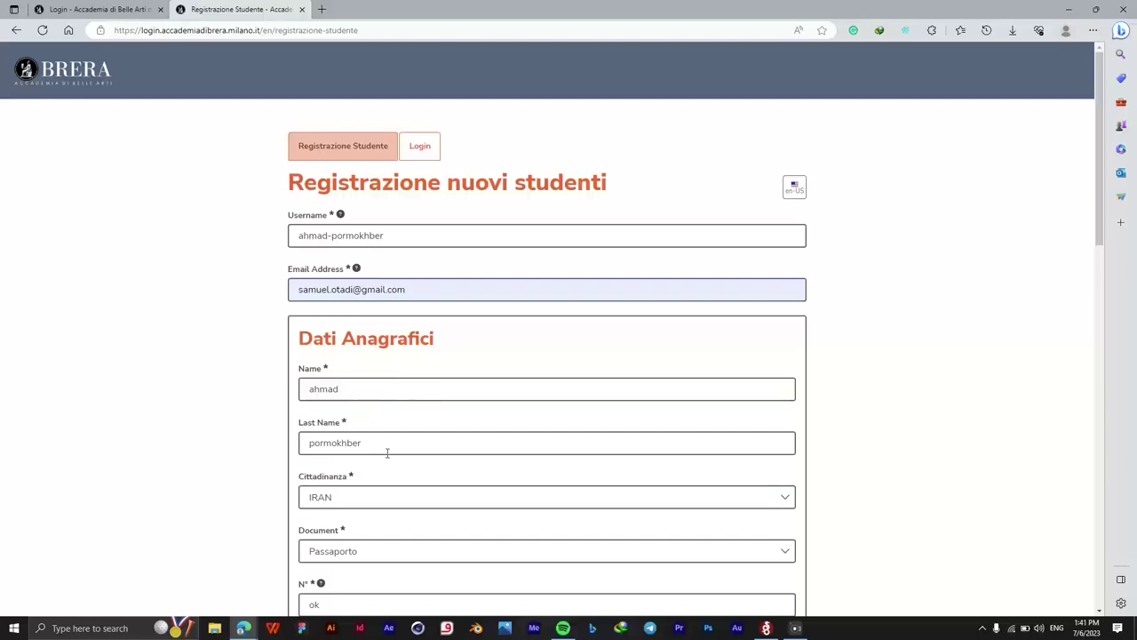
pyautogui.scroll(-1, 388, 459)
pyautogui.scroll(-1, 331, 399)
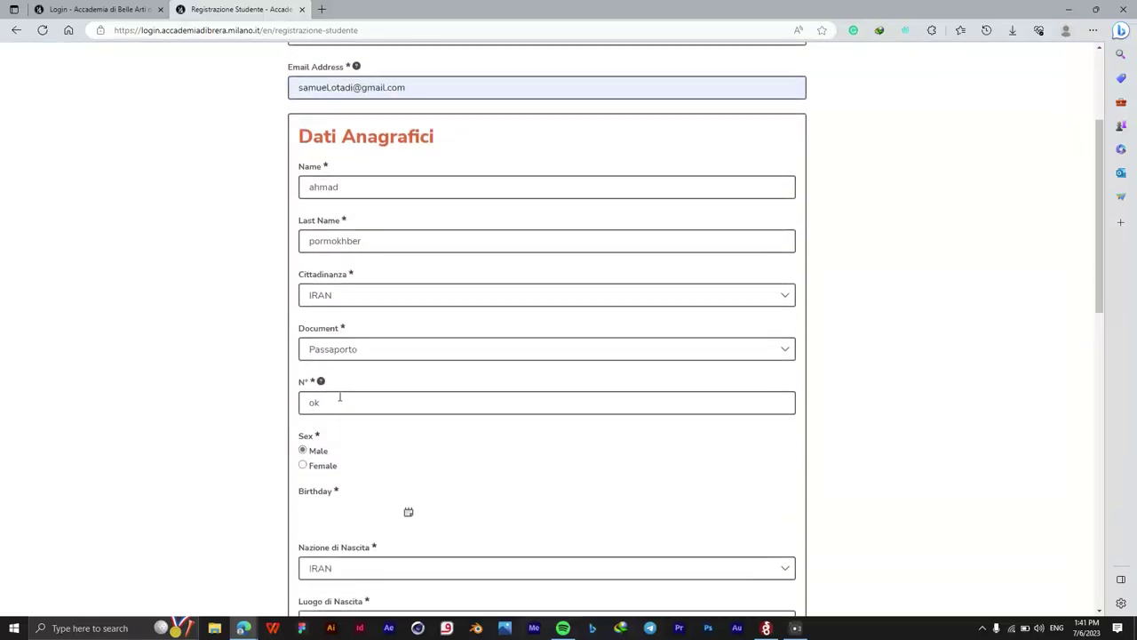
pyautogui.click(412, 354)
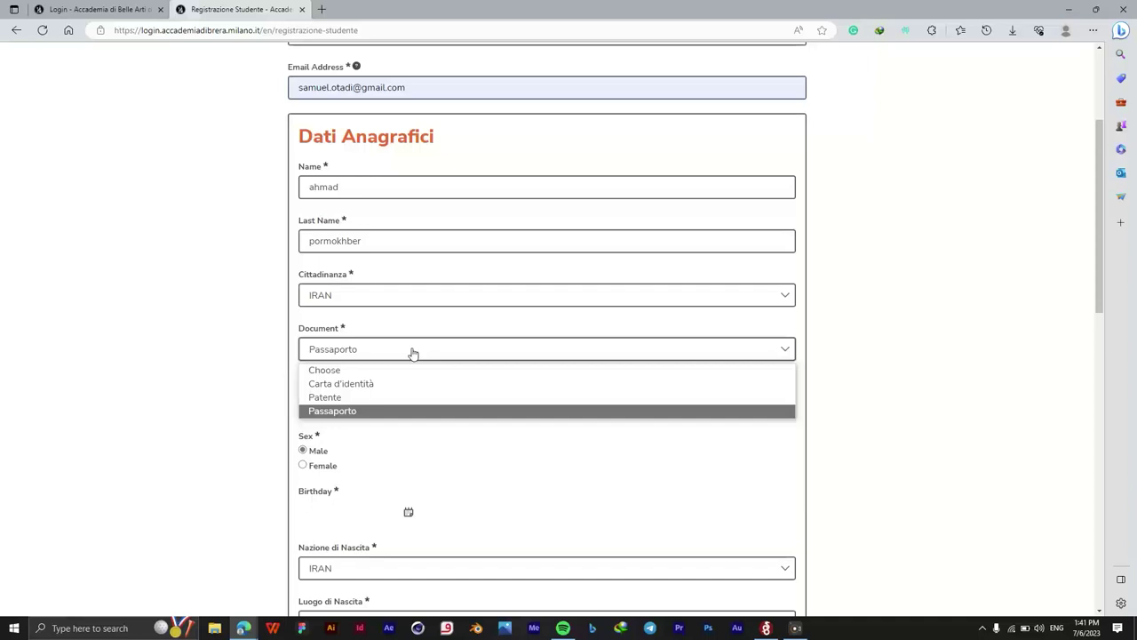
pyautogui.click(412, 352)
pyautogui.scroll(-2, 382, 487)
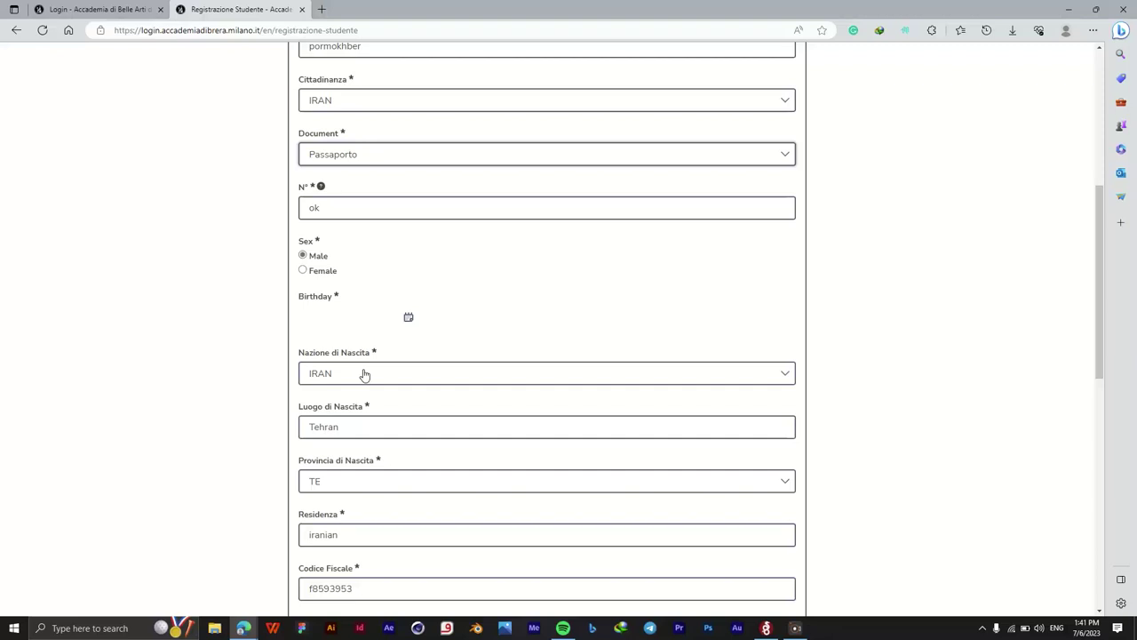
pyautogui.scroll(-1, 353, 435)
pyautogui.click(351, 443)
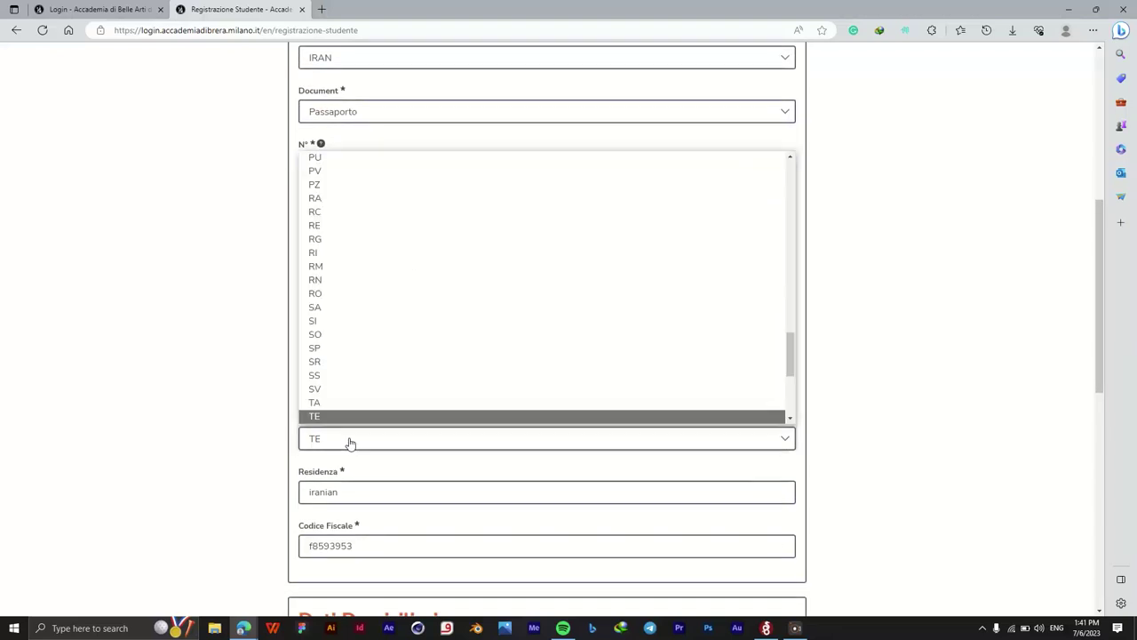
pyautogui.click(351, 443)
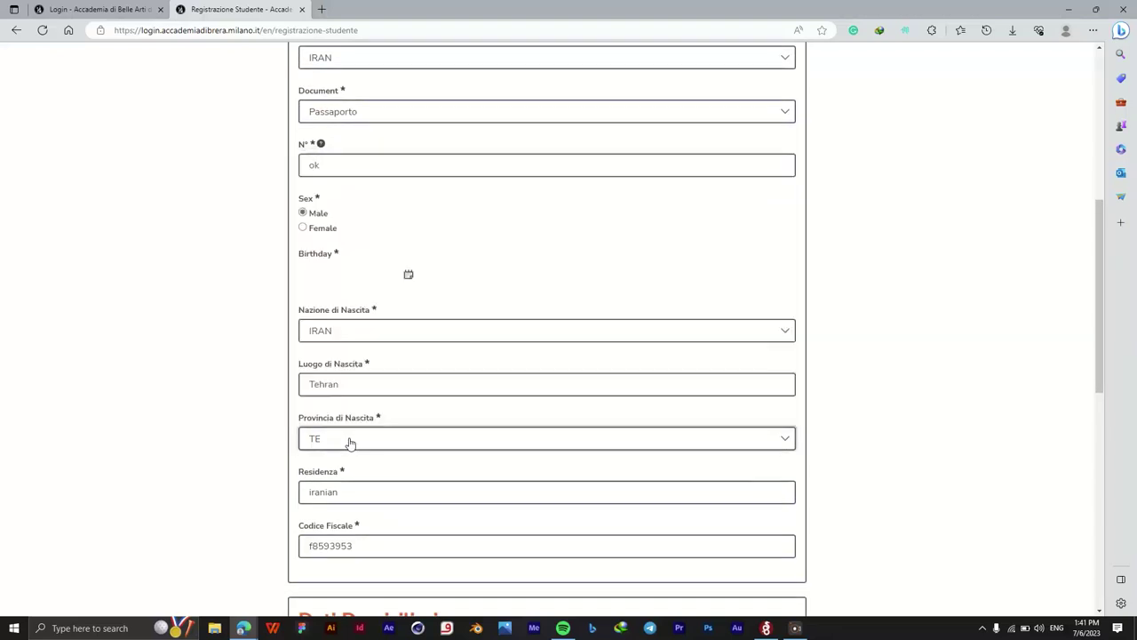
# - Set the Region in the Dati Domiciliari section of the registration form to TE
pyautogui.scroll(-1, 349, 443)
pyautogui.scroll(-2, 406, 462)
pyautogui.scroll(-2, 409, 462)
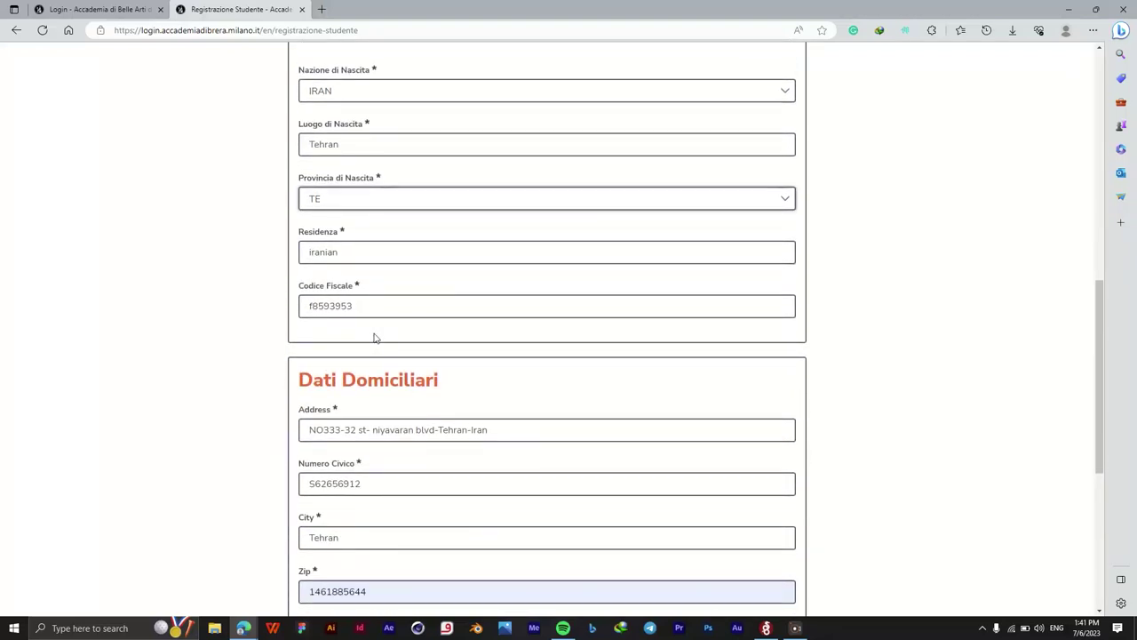
pyautogui.scroll(-1, 374, 337)
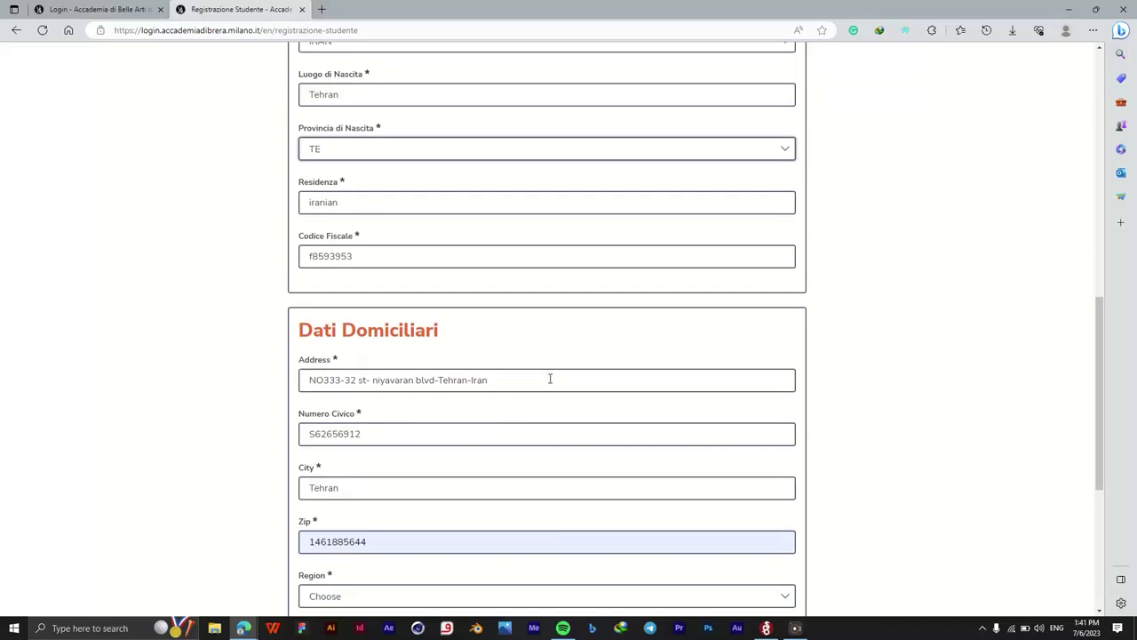
pyautogui.scroll(-2, 549, 374)
pyautogui.scroll(-1, 391, 337)
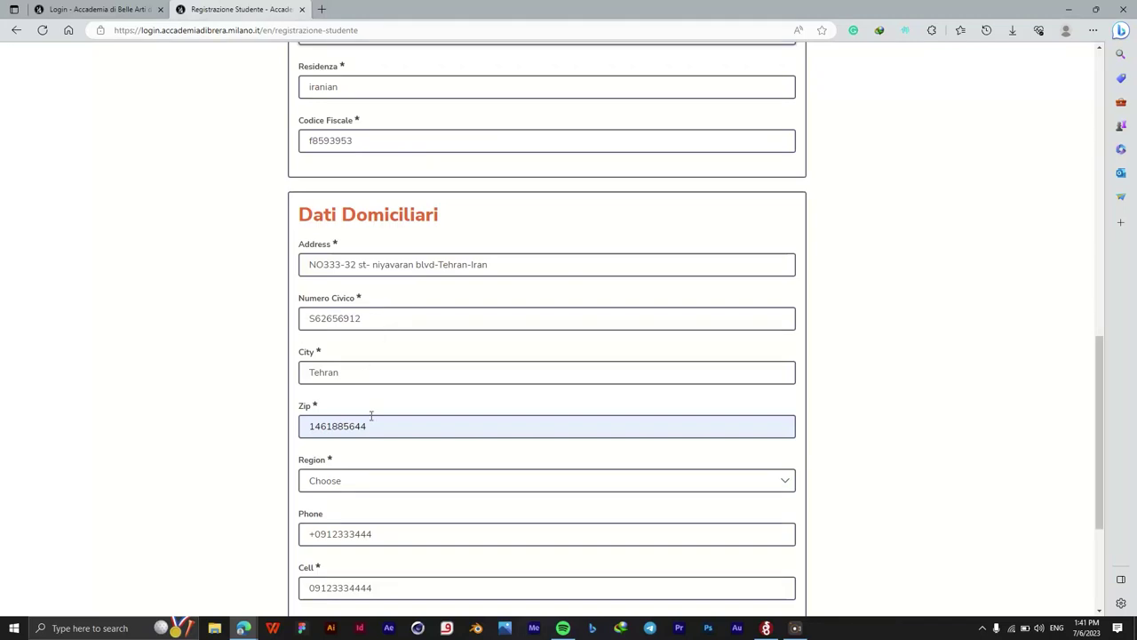
pyautogui.scroll(-1, 372, 415)
pyautogui.scroll(-3, 385, 382)
pyautogui.scroll(-1, 387, 341)
pyautogui.click(409, 253)
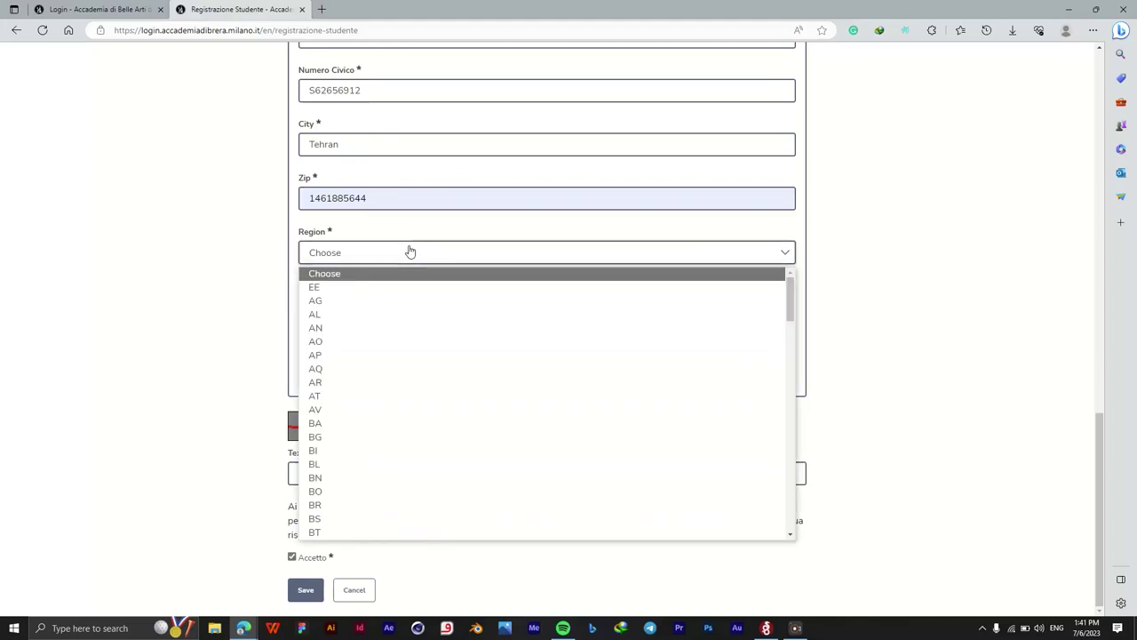
pyautogui.write('te')
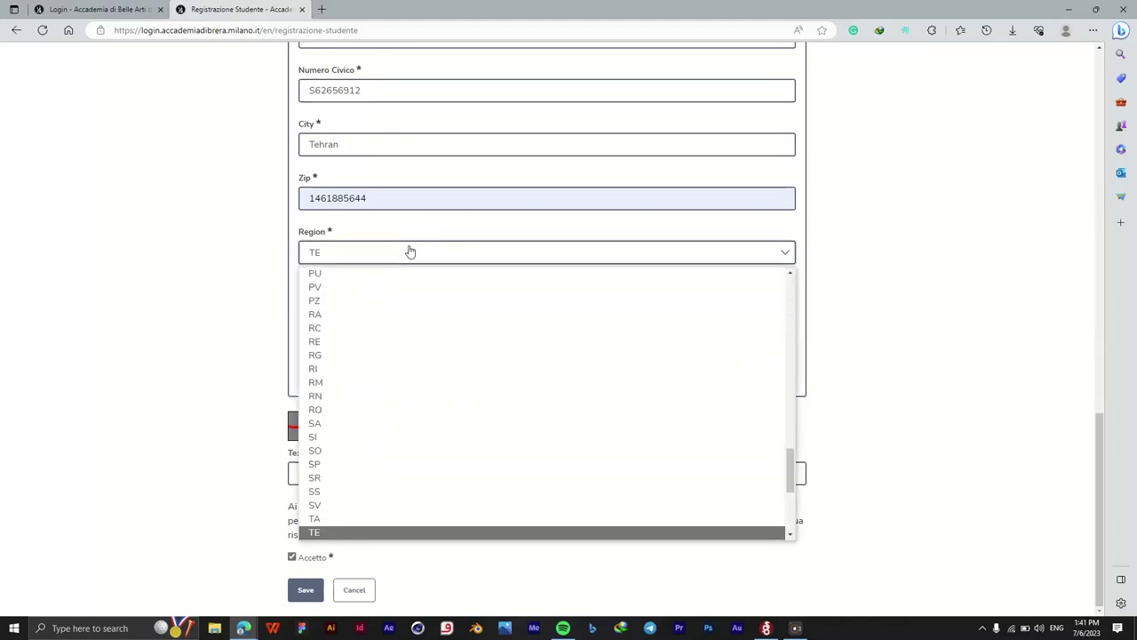
pyautogui.press('Return')
# - Check the completed registration form through to the text verification and privacy consent, and save it
pyautogui.scroll(-1, 397, 299)
pyautogui.scroll(-1, 376, 374)
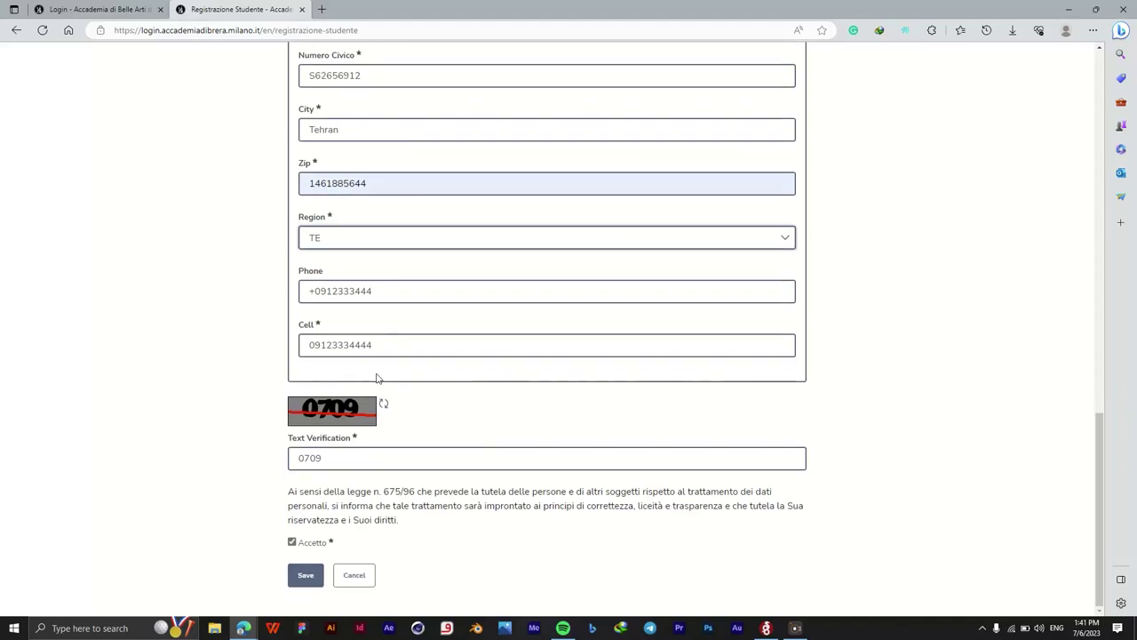
pyautogui.scroll(9, 377, 378)
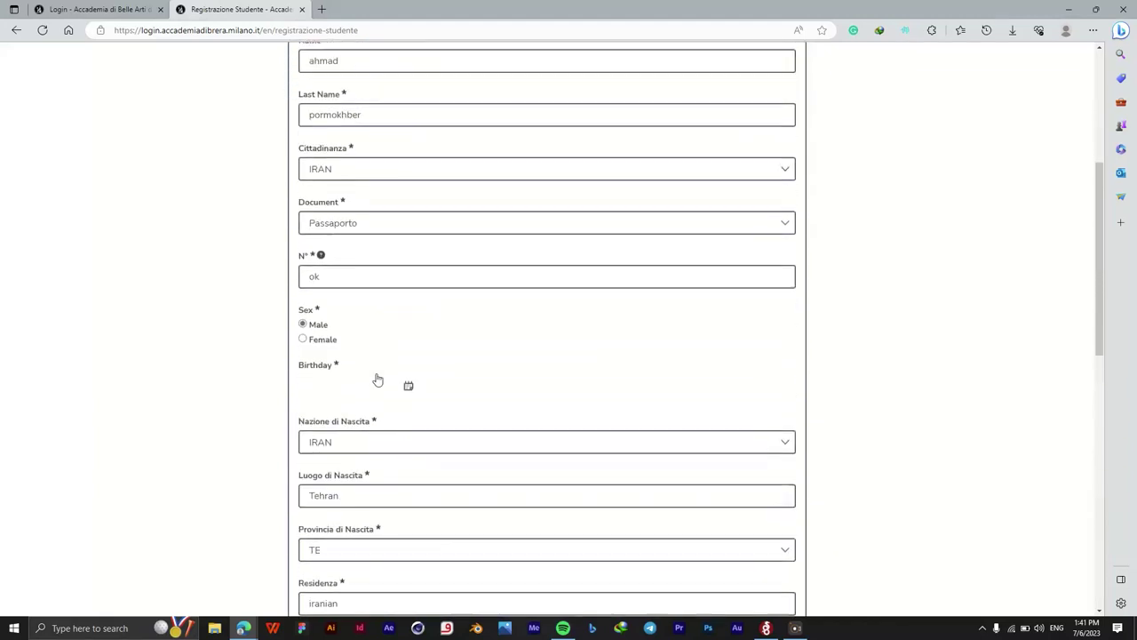
pyautogui.scroll(-4, 376, 378)
pyautogui.scroll(-4, 377, 379)
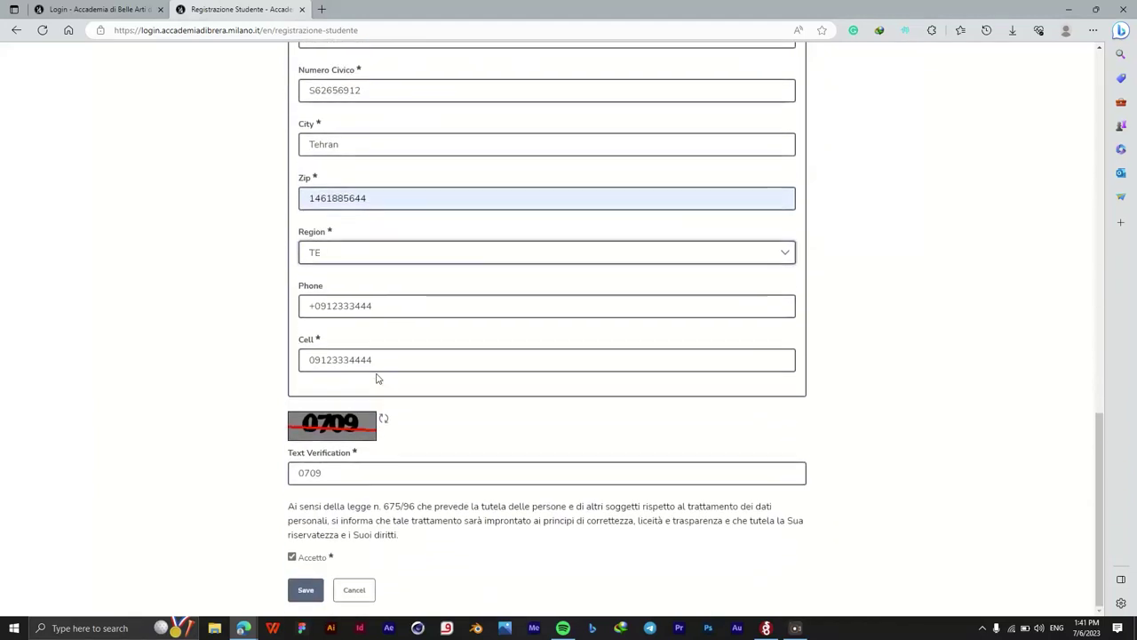
pyautogui.click(306, 591)
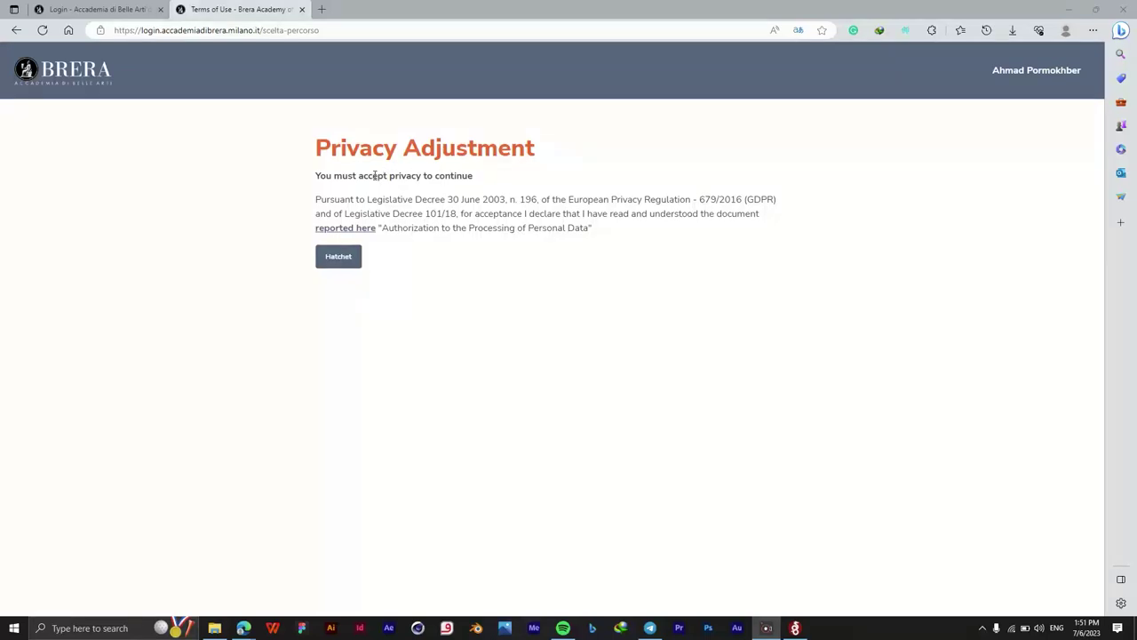
# - Accept the authorization to the processing of personal data on the Privacy Adjustment page
pyautogui.click(341, 263)
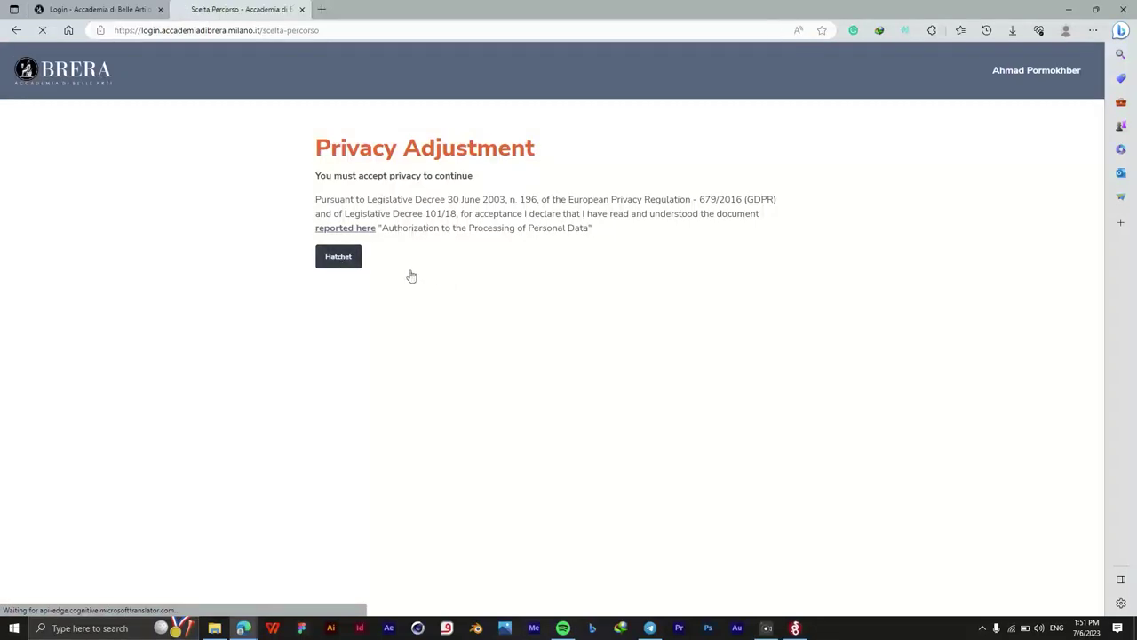
pyautogui.click(347, 257)
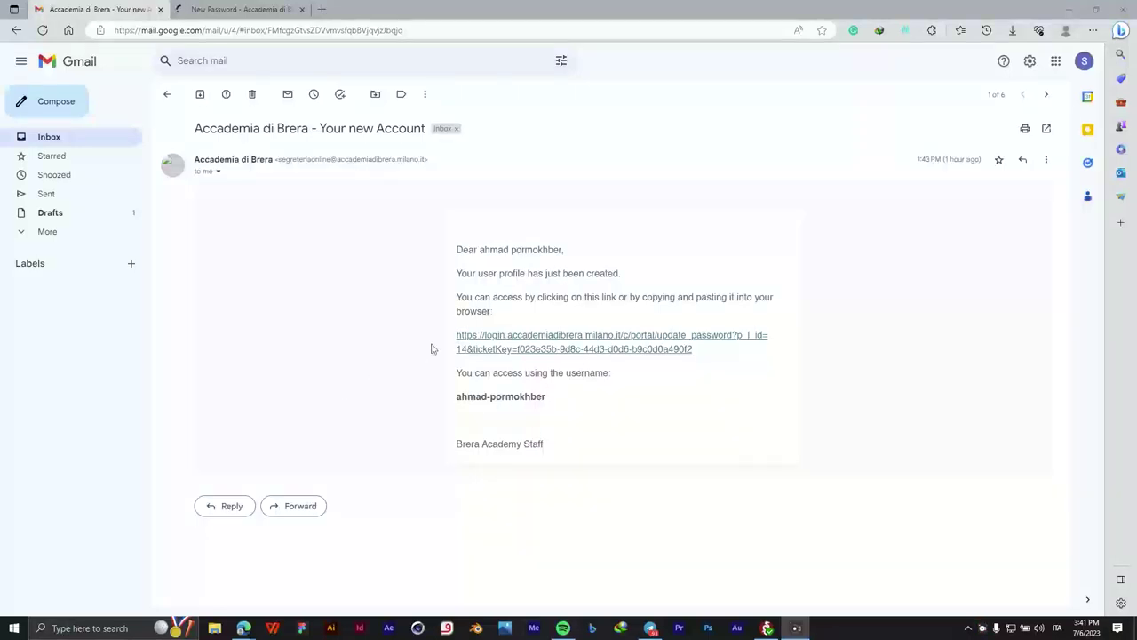
# - Go to the Change Password page, enter the new account password in both fields and save it
pyautogui.click(258, 9)
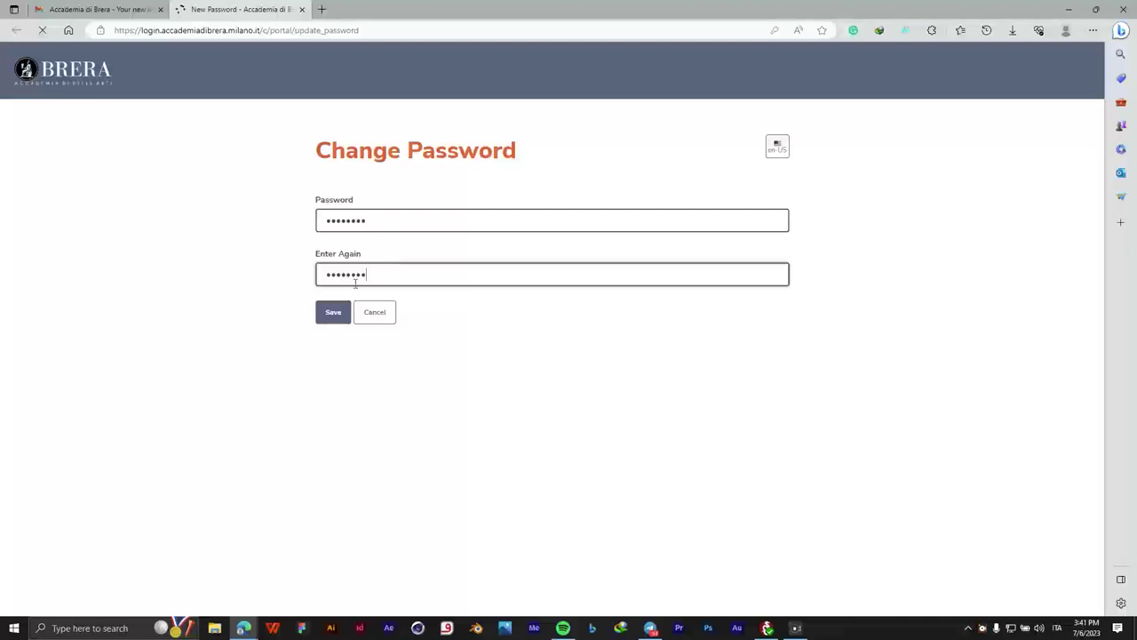
pyautogui.click(331, 317)
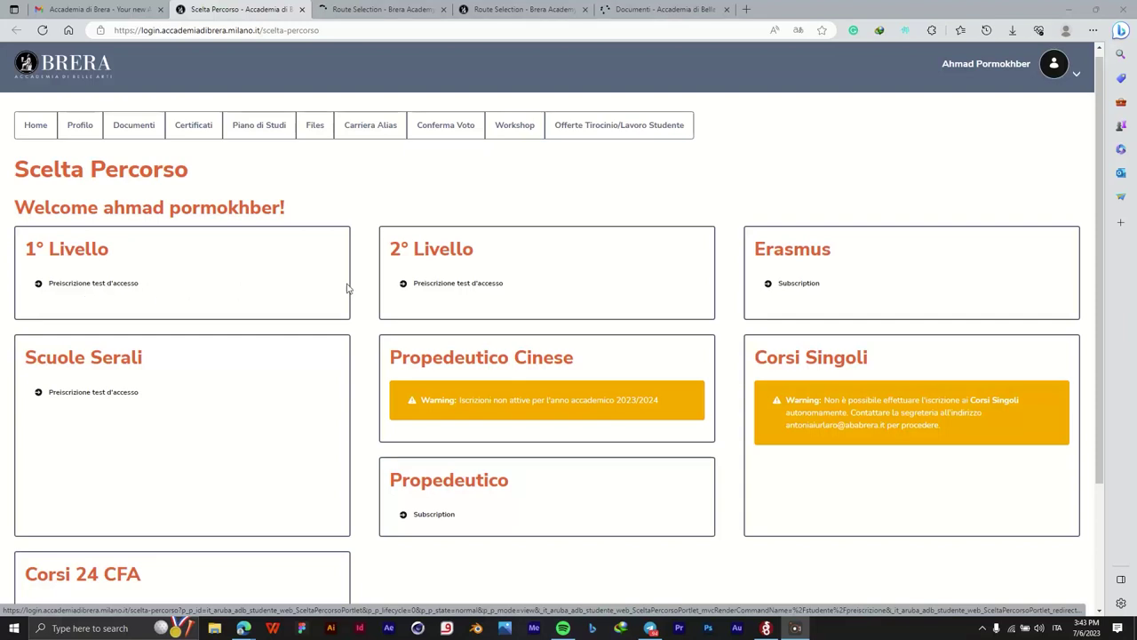
# - Continue the first-level pre-registration without declaring a disability or an enrolment at another institution
pyautogui.click(371, 8)
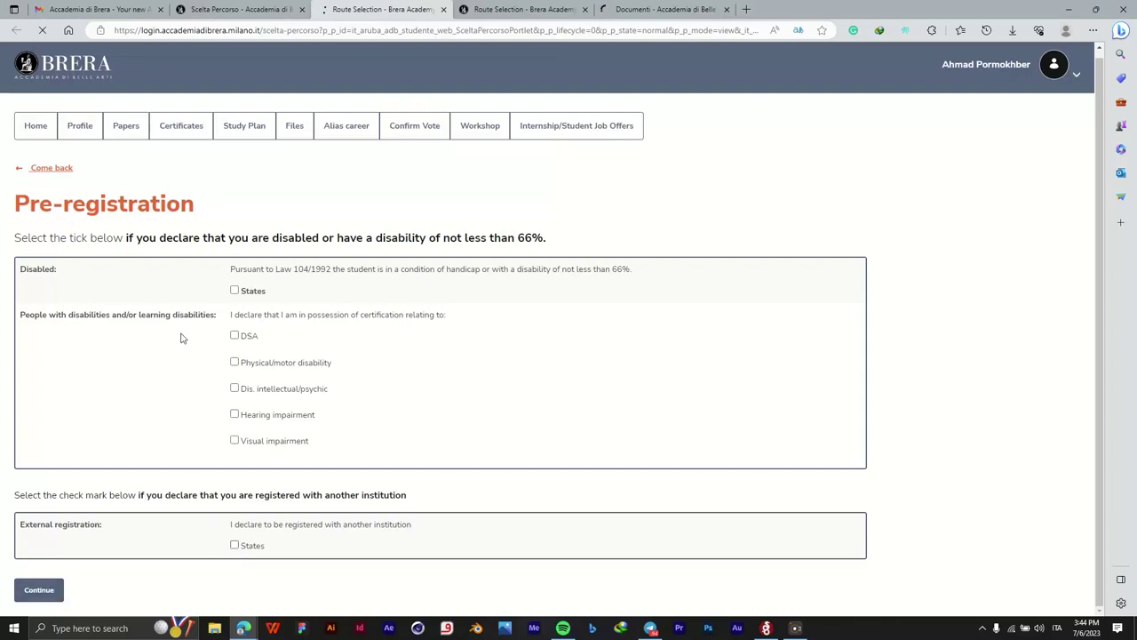
pyautogui.click(502, 7)
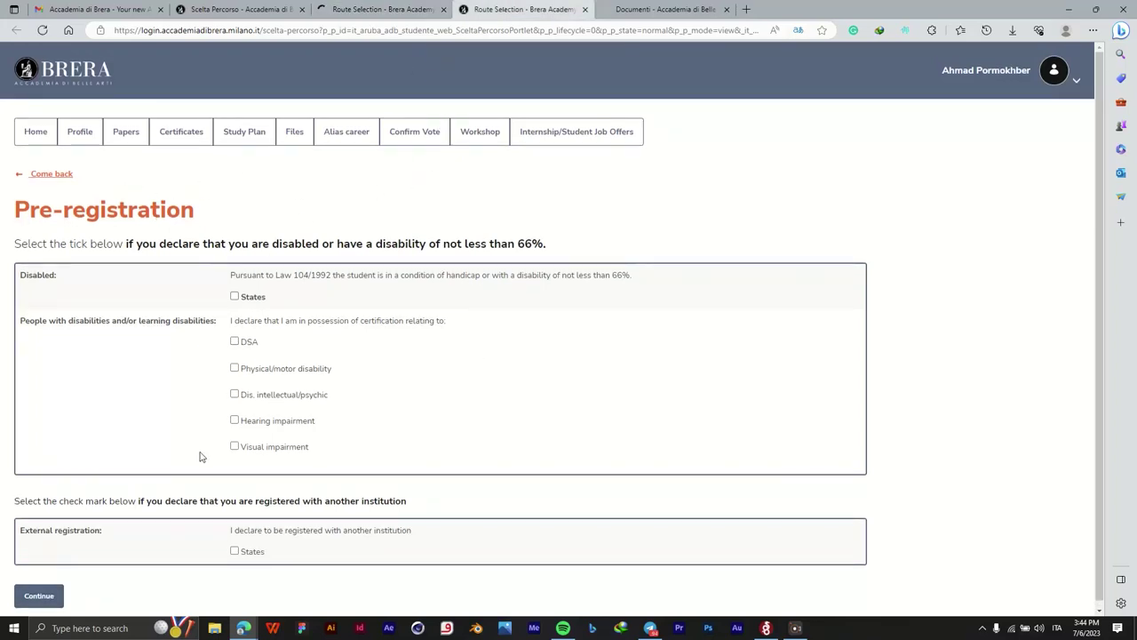
pyautogui.click(379, 9)
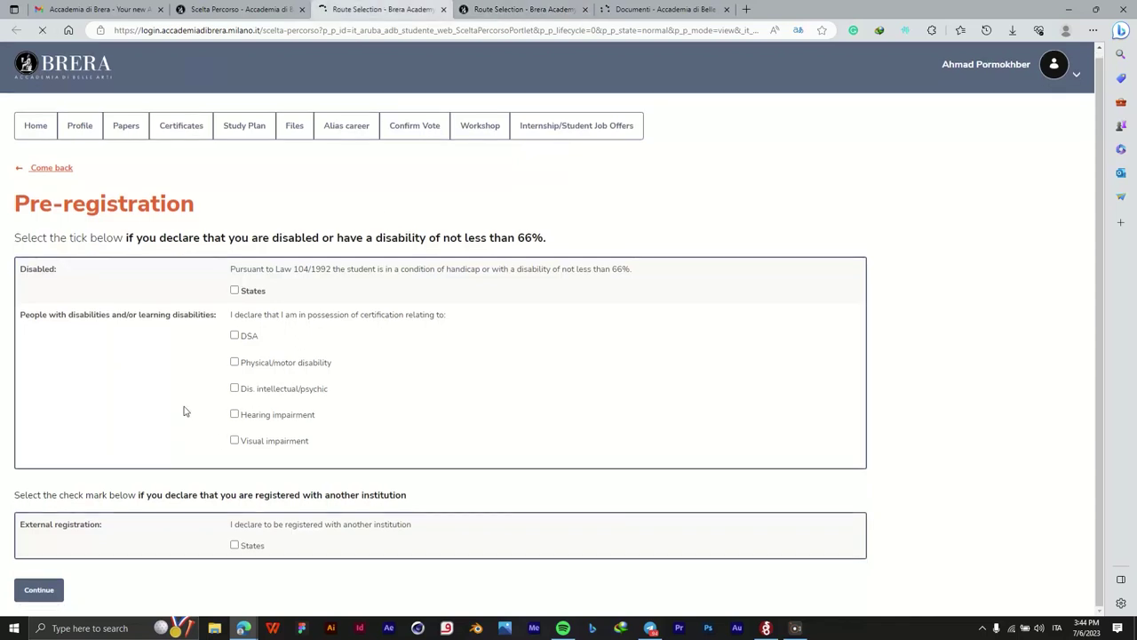
pyautogui.click(43, 590)
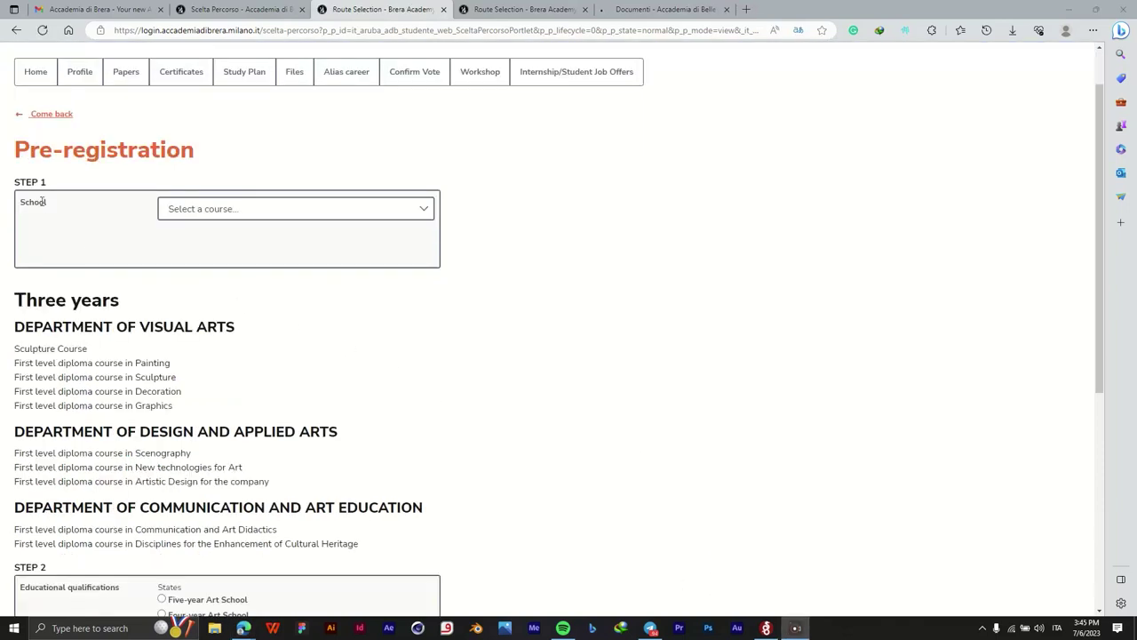
# - Complete the first-level pre-registration with the Graphic school, Scientific High School qualification and privacy consent, and submit it
pyautogui.click(317, 213)
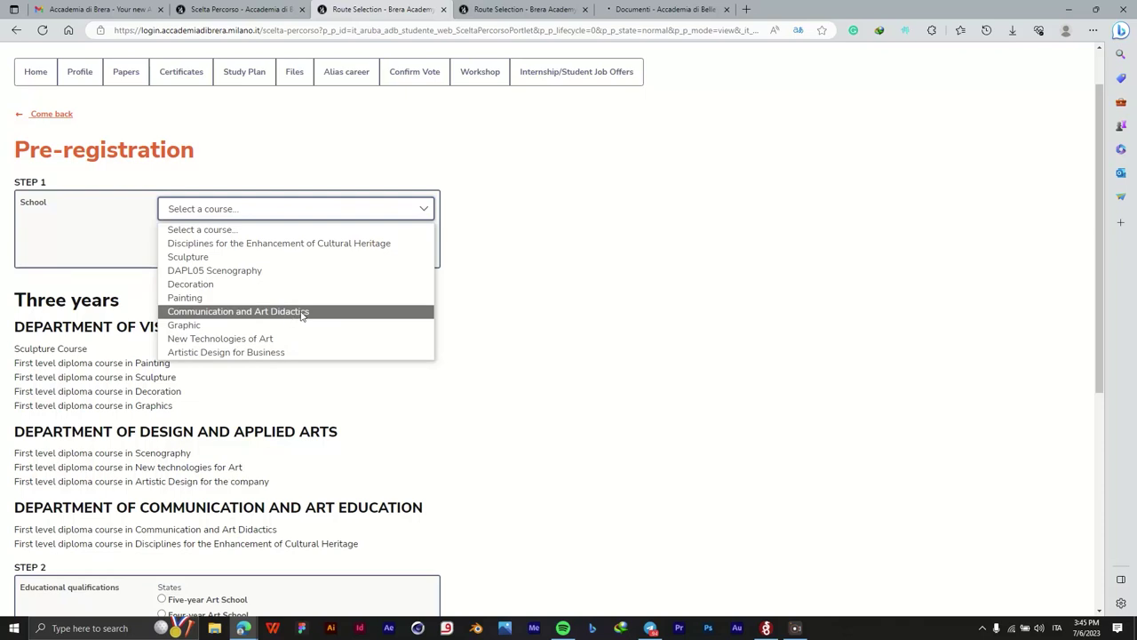
pyautogui.click(249, 329)
pyautogui.scroll(-1, 250, 329)
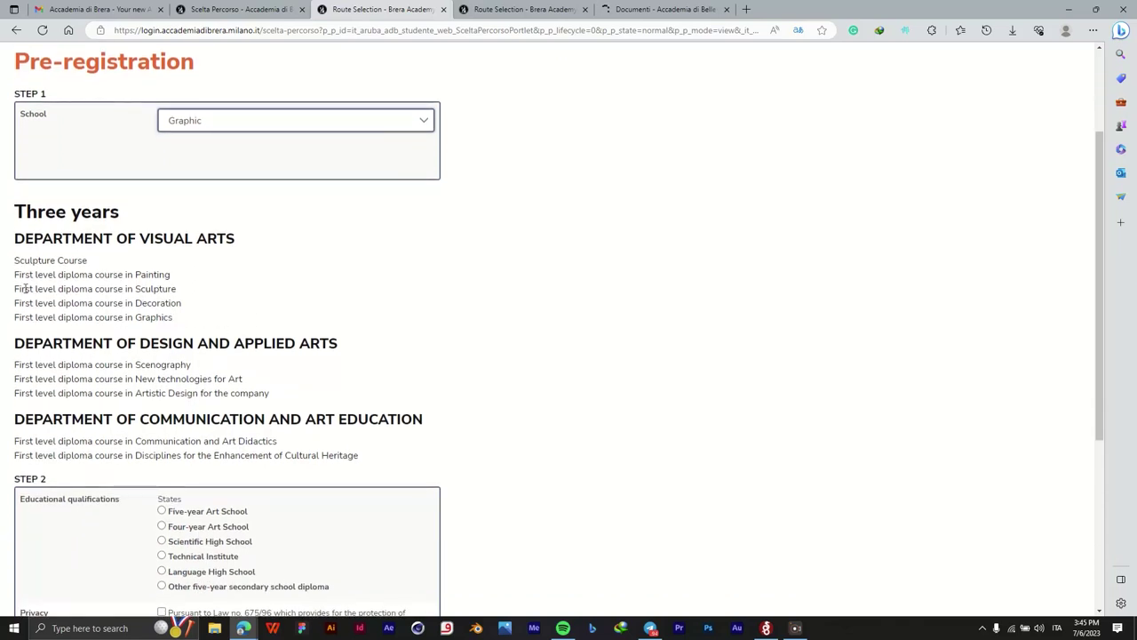
pyautogui.scroll(-1, 127, 265)
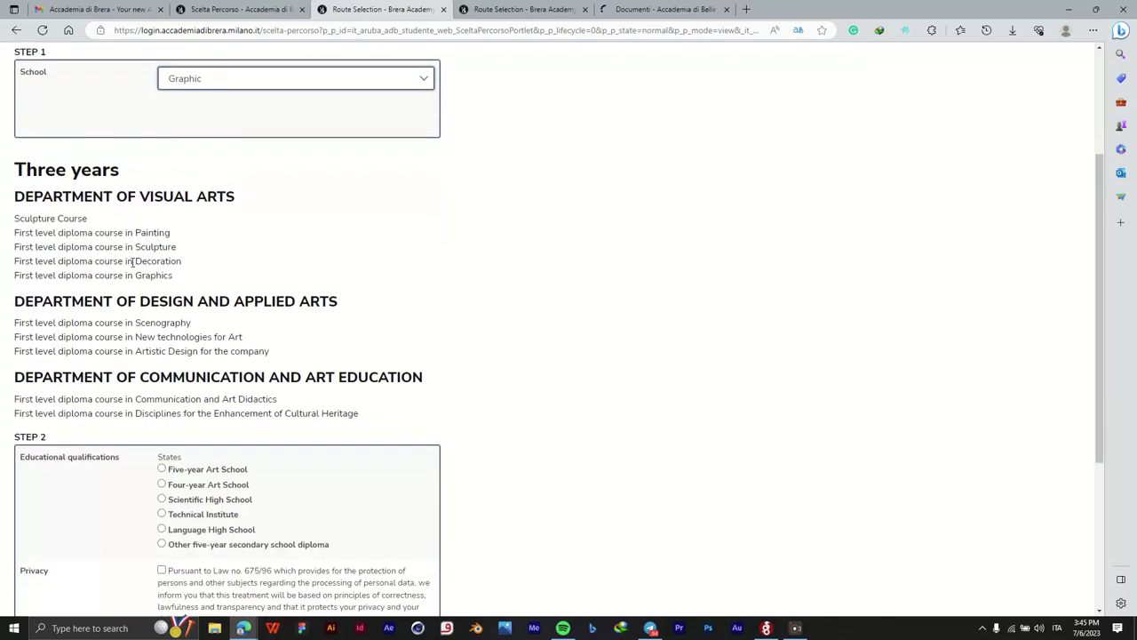
pyautogui.scroll(-1, 135, 263)
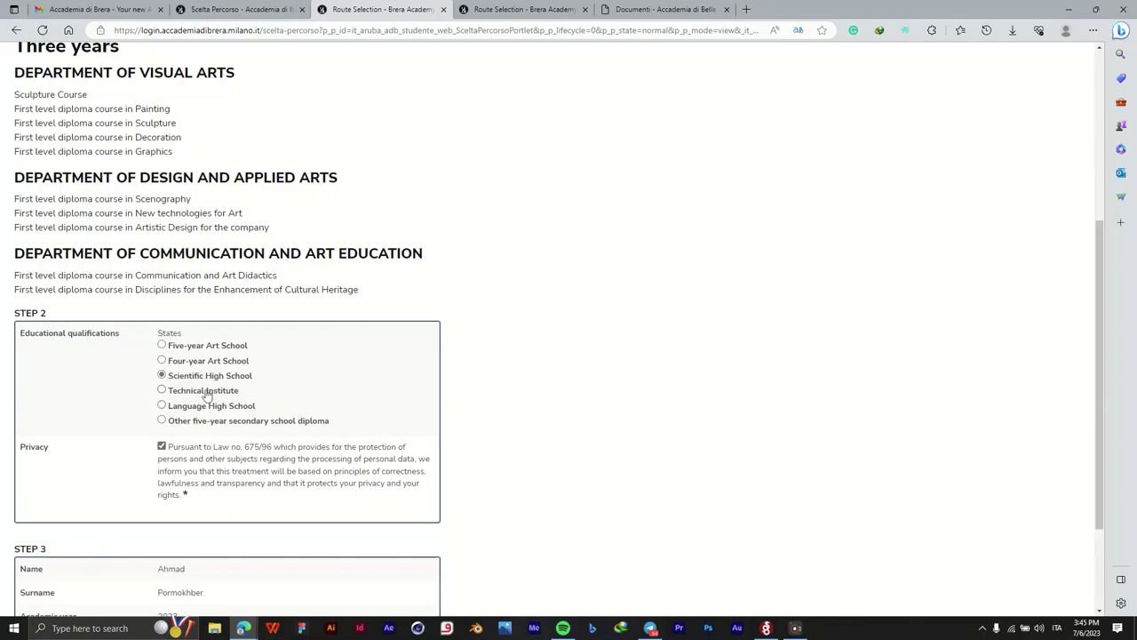
pyautogui.scroll(-2, 209, 391)
pyautogui.scroll(-1, 215, 360)
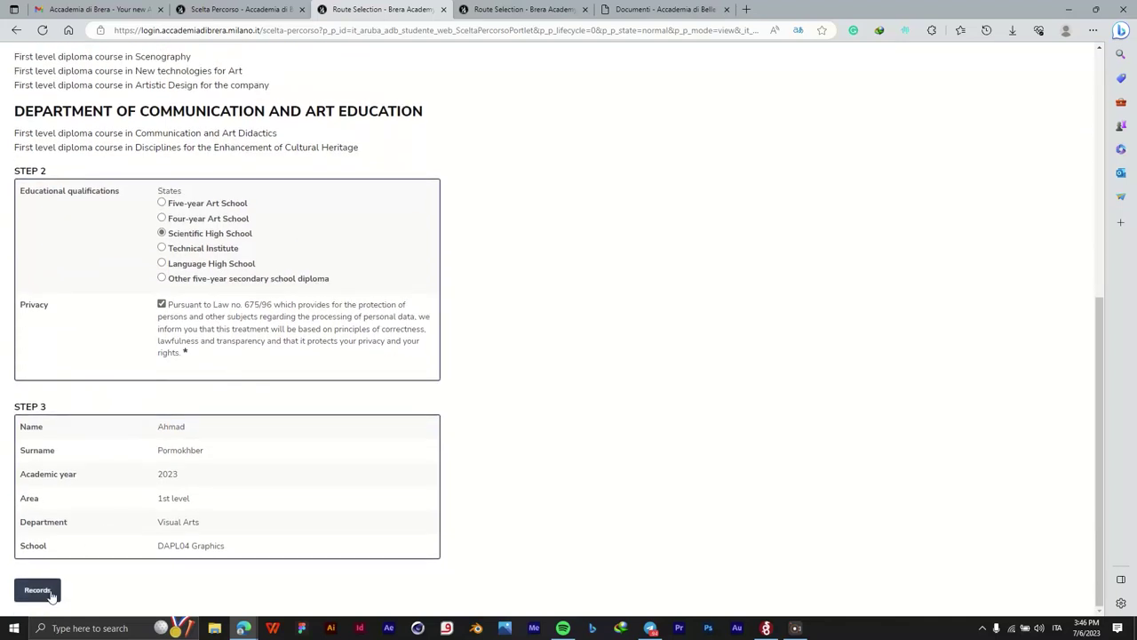
pyautogui.click(51, 592)
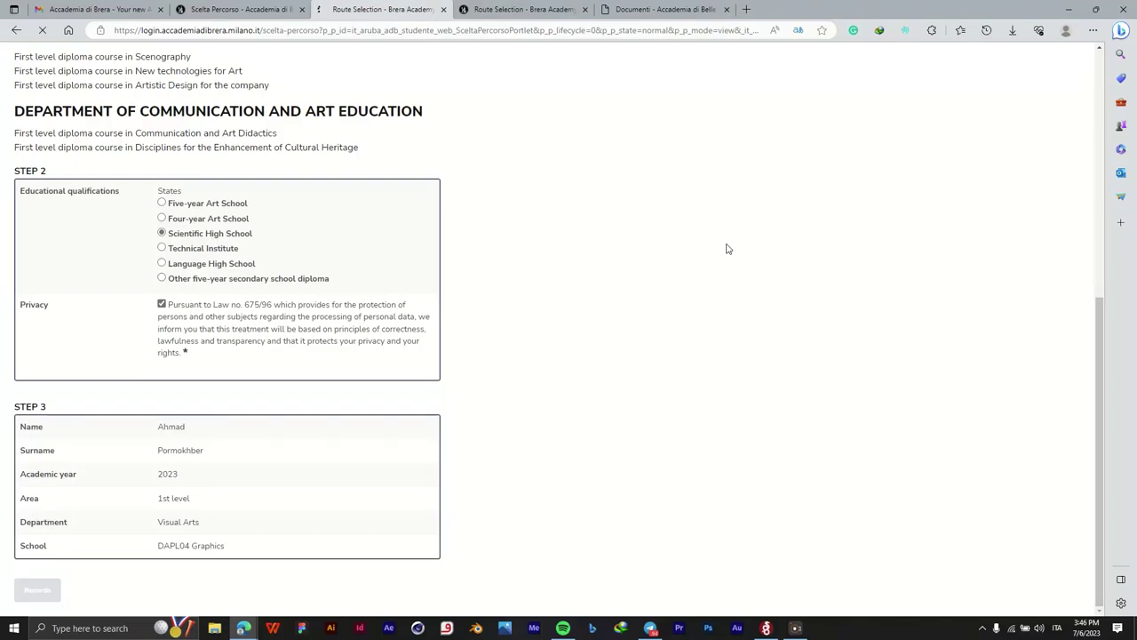
# - Continue the second-level pre-registration without any declarations and choose DASL02 - Scultura as the school
pyautogui.click(520, 9)
pyautogui.scroll(-1, 183, 453)
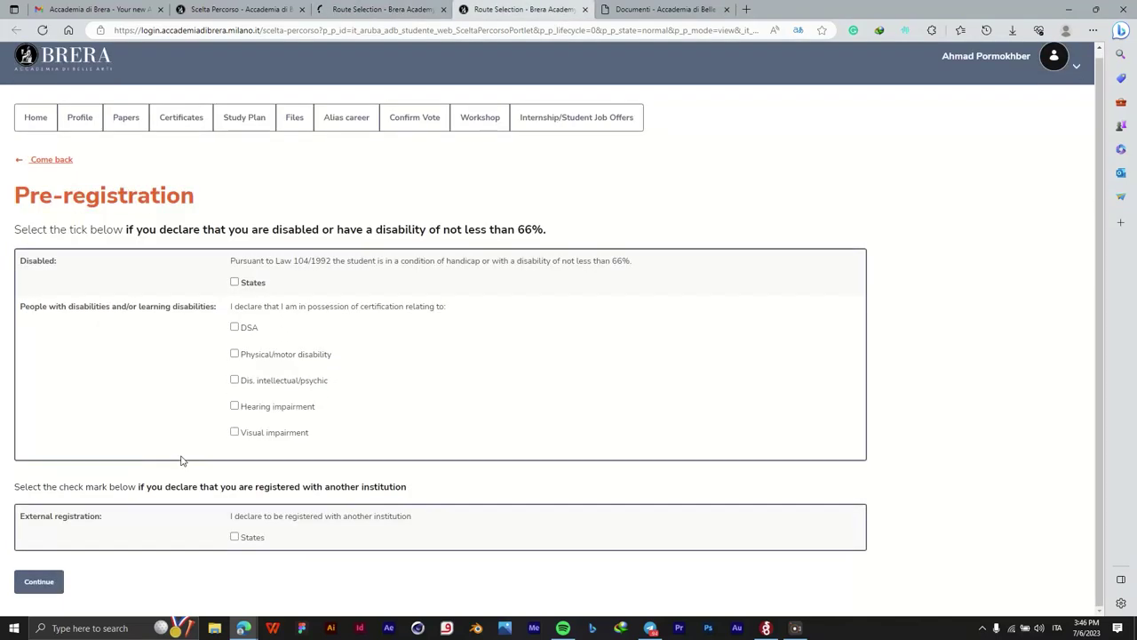
pyautogui.scroll(1, 116, 533)
pyautogui.click(56, 595)
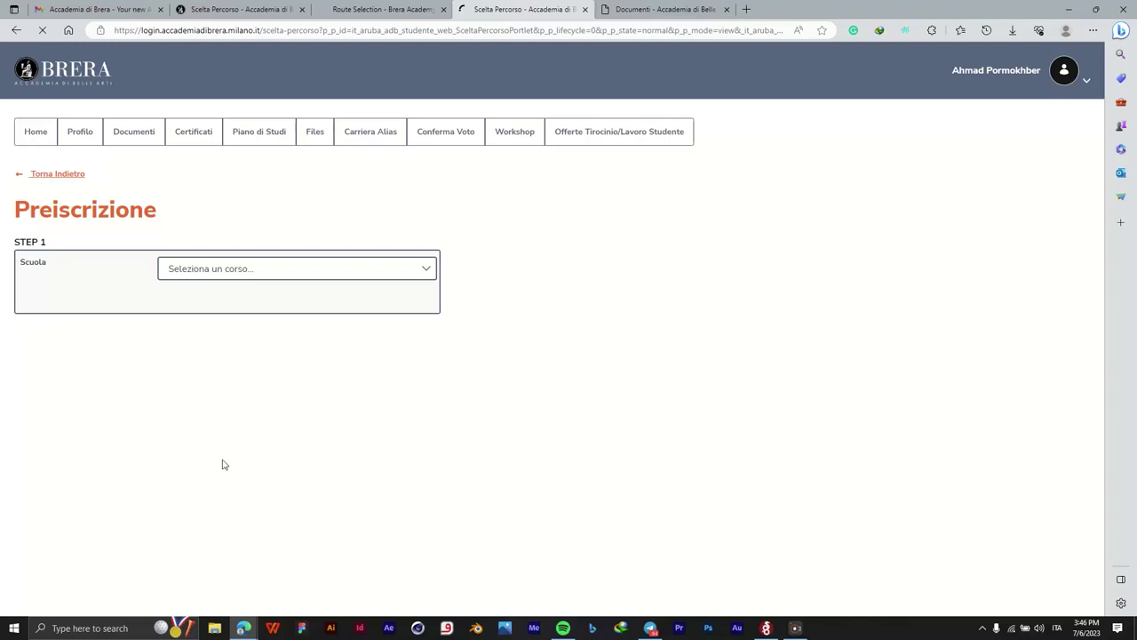
pyautogui.click(318, 270)
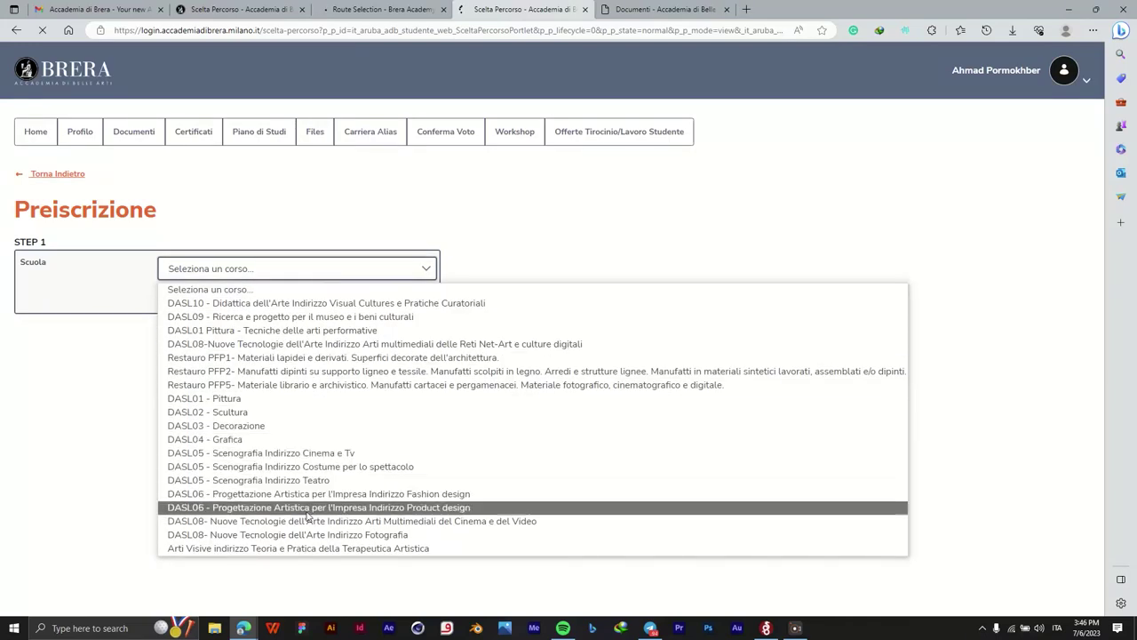
pyautogui.click(295, 412)
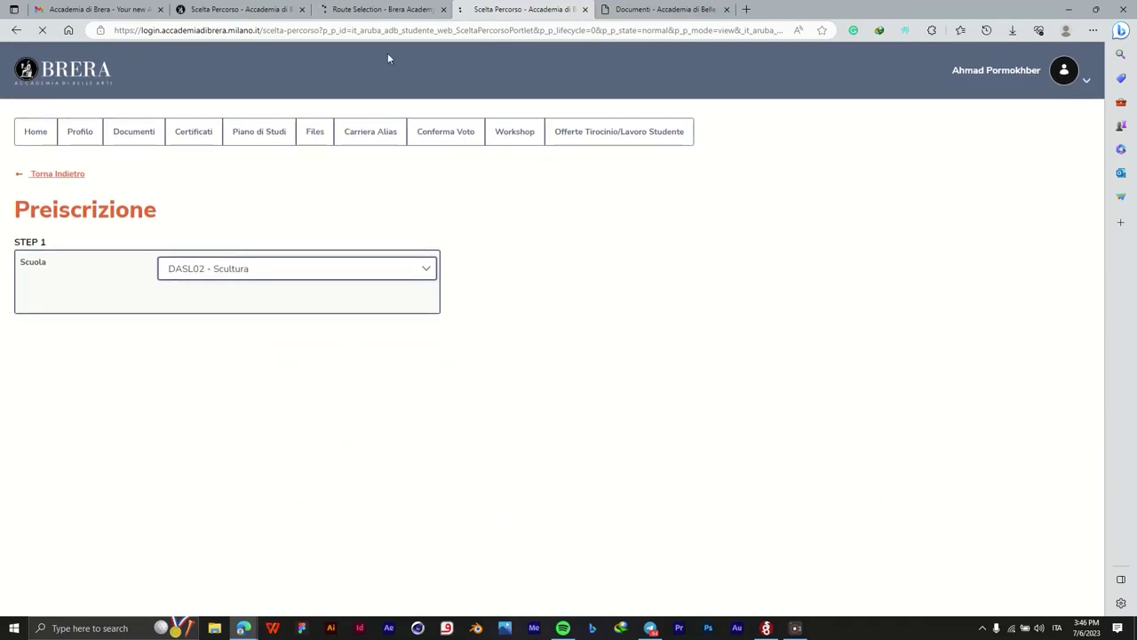
# - Review the first-level pre-registration form from the school choice down to the Step 3 summary
pyautogui.click(382, 11)
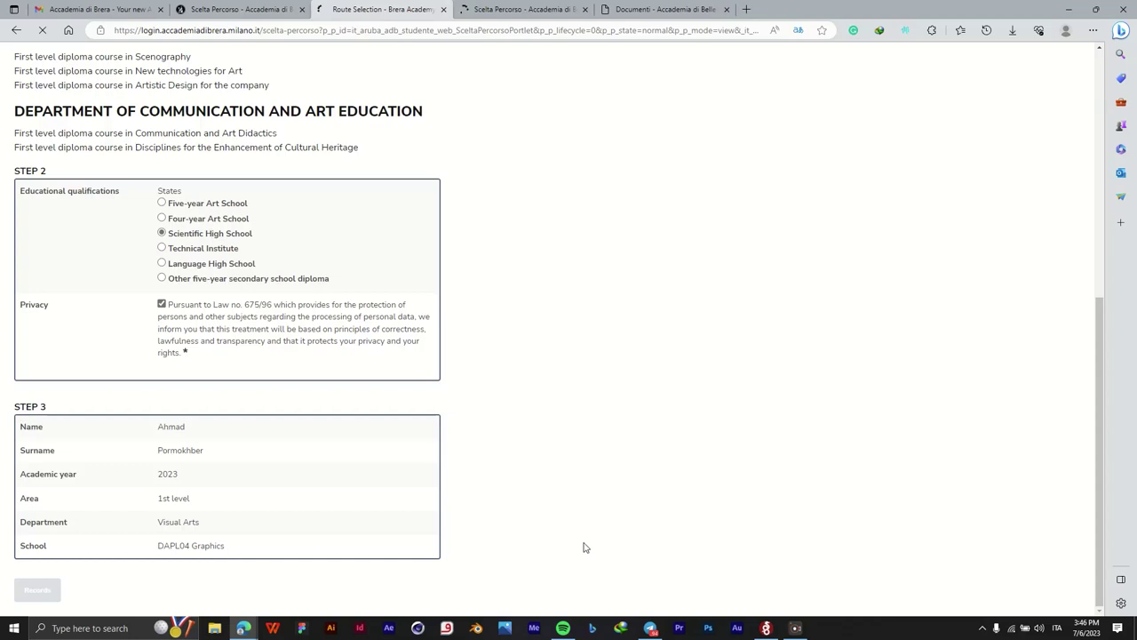
pyautogui.scroll(4, 592, 391)
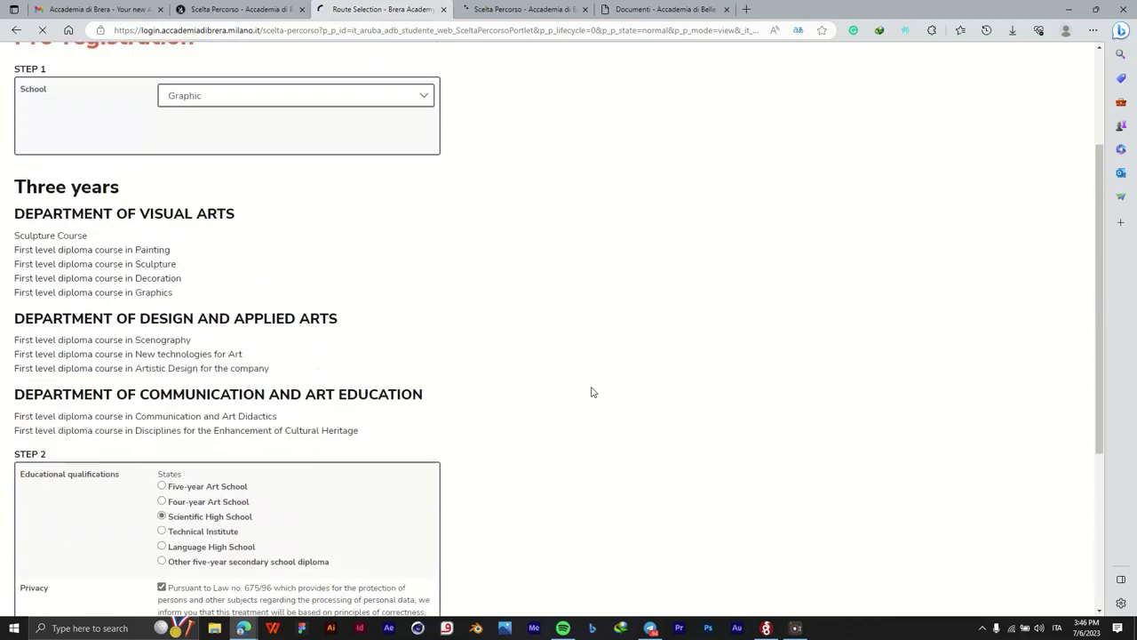
pyautogui.scroll(3, 591, 391)
pyautogui.scroll(-7, 592, 391)
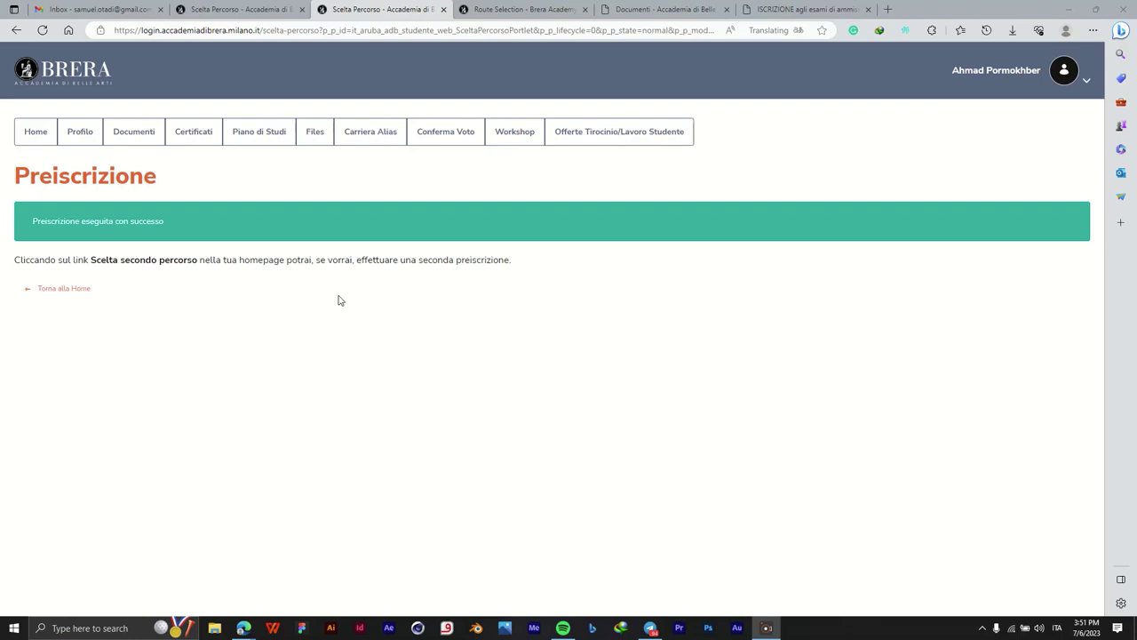
# - Read the Modalità procedure on the second-level admission page and highlight "Documenti" above the list of documents to upload
pyautogui.click(662, 9)
pyautogui.click(791, 8)
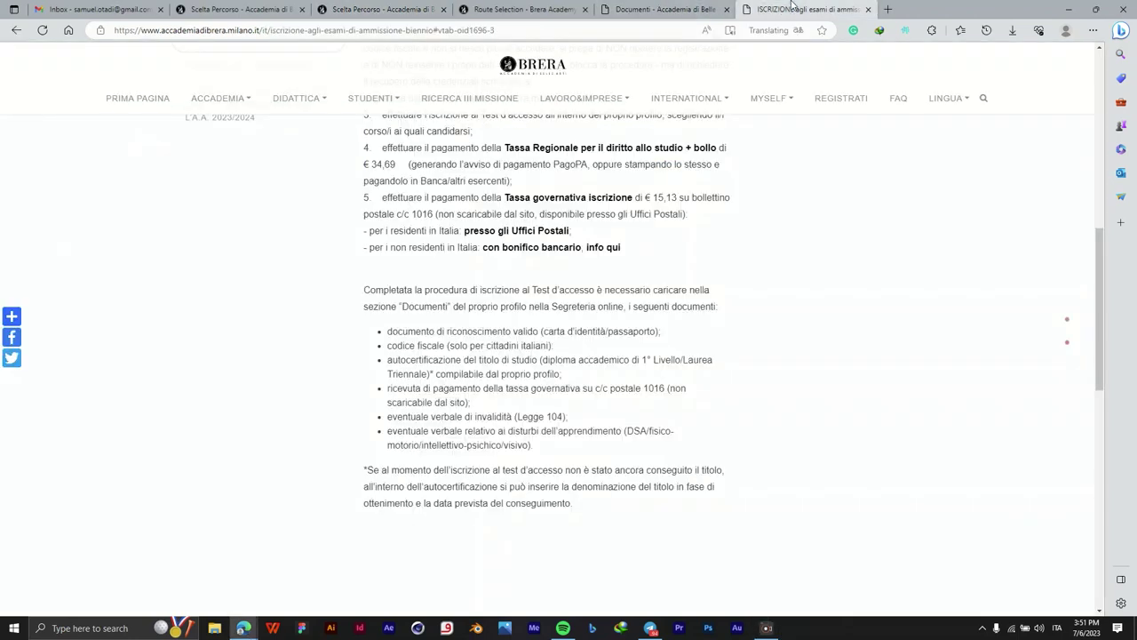
pyautogui.moveTo(1096, 328); pyautogui.dragTo(1108, 111)
pyautogui.scroll(-3, 345, 370)
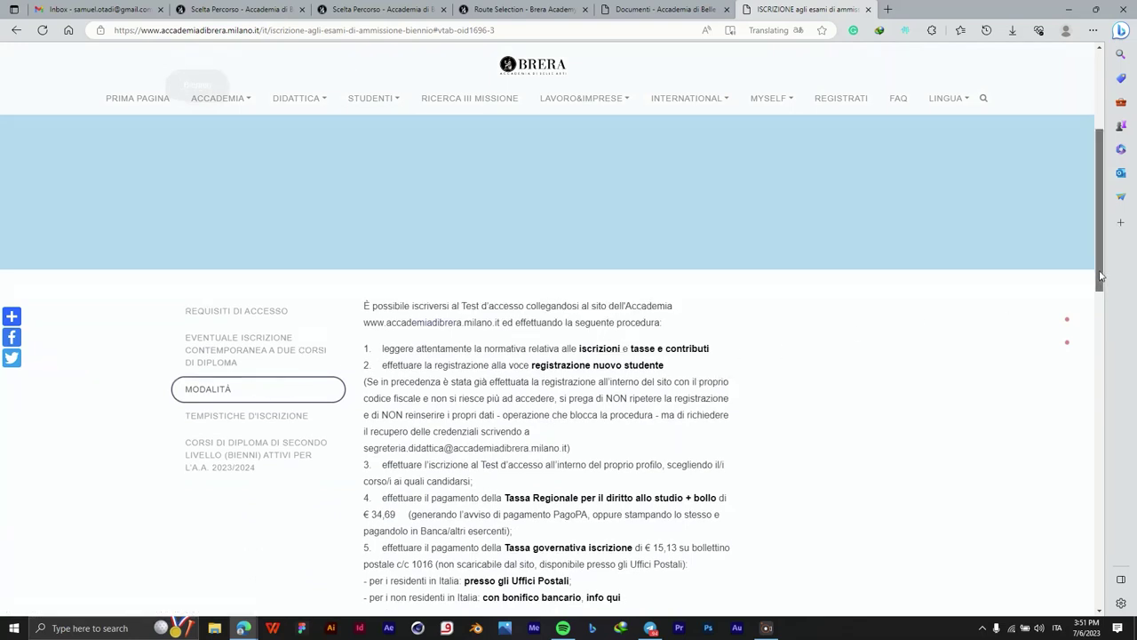
pyautogui.scroll(-5, 1100, 273)
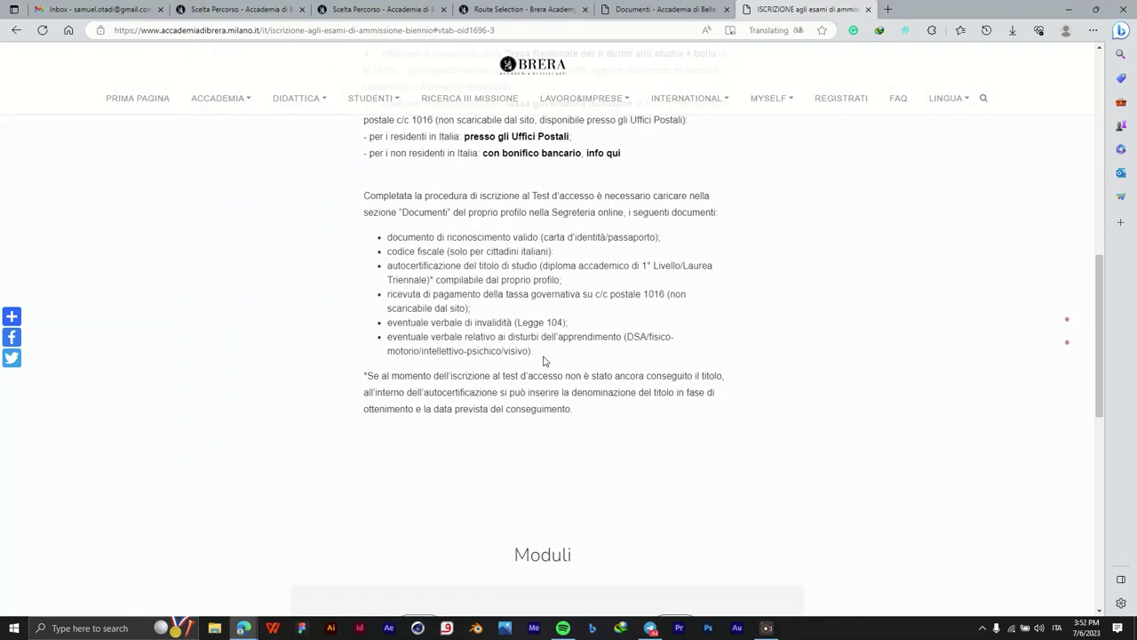
pyautogui.moveTo(533, 353); pyautogui.dragTo(417, 219)
pyautogui.click(473, 211)
pyautogui.moveTo(401, 211); pyautogui.dragTo(451, 229)
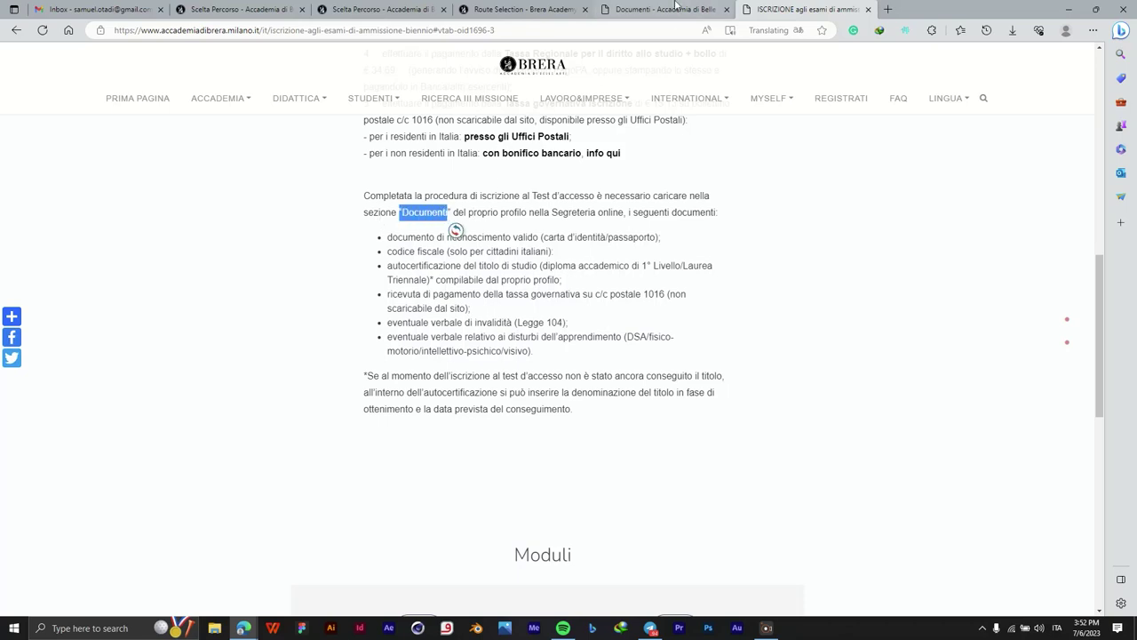
# - Open the student portal's Documenti section and set the Tipologia Documento to Documento di Identità/Passaporto
pyautogui.click(246, 9)
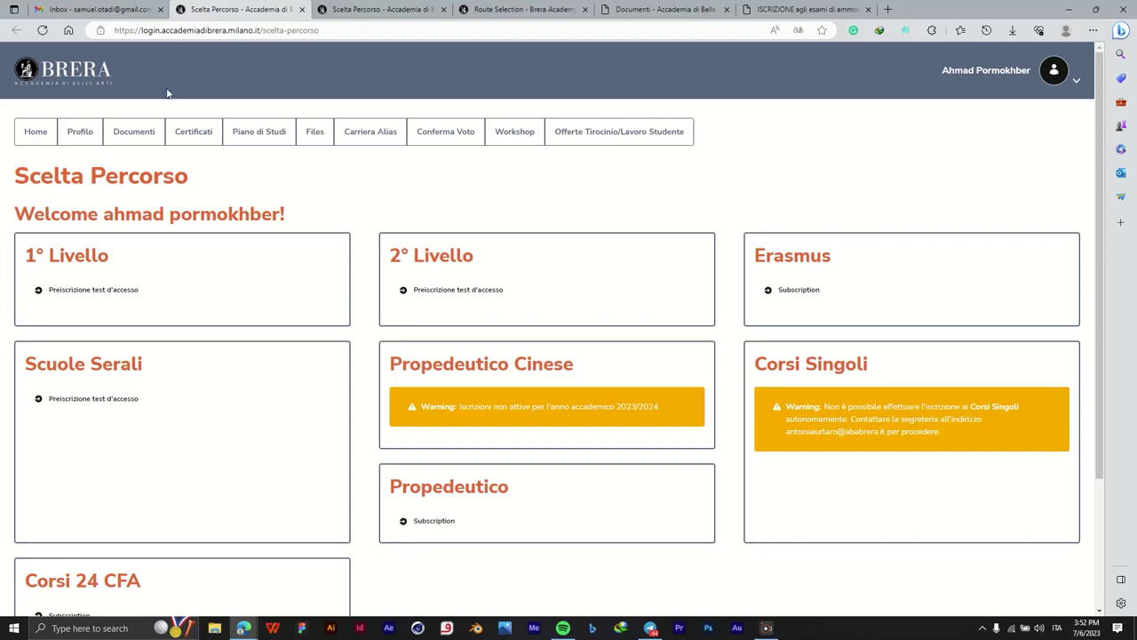
pyautogui.click(129, 135)
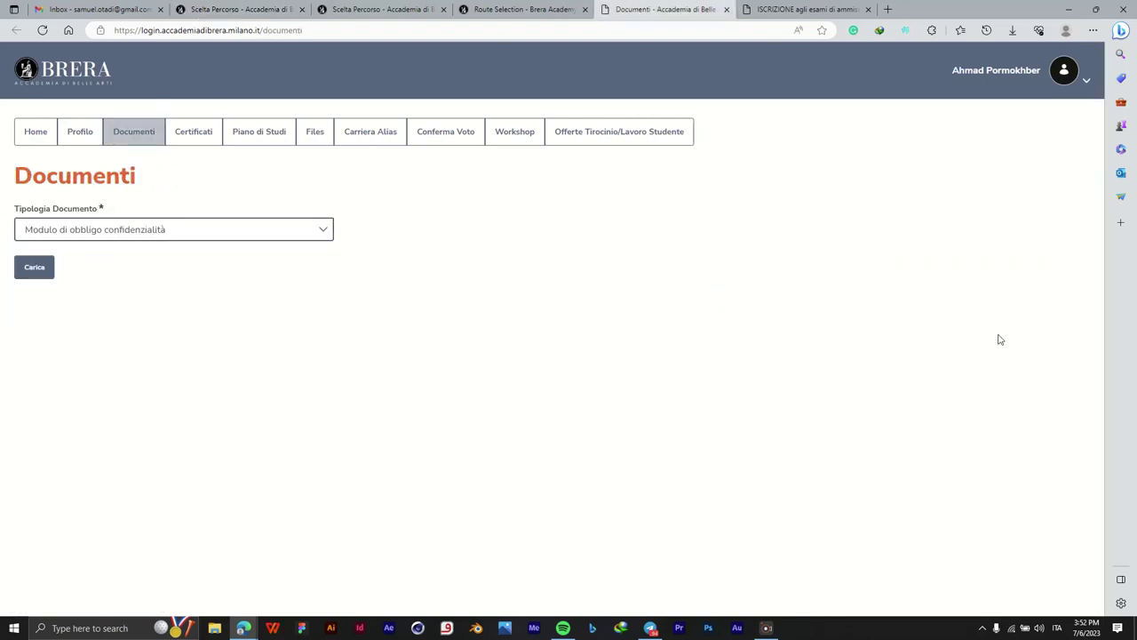
pyautogui.click(222, 236)
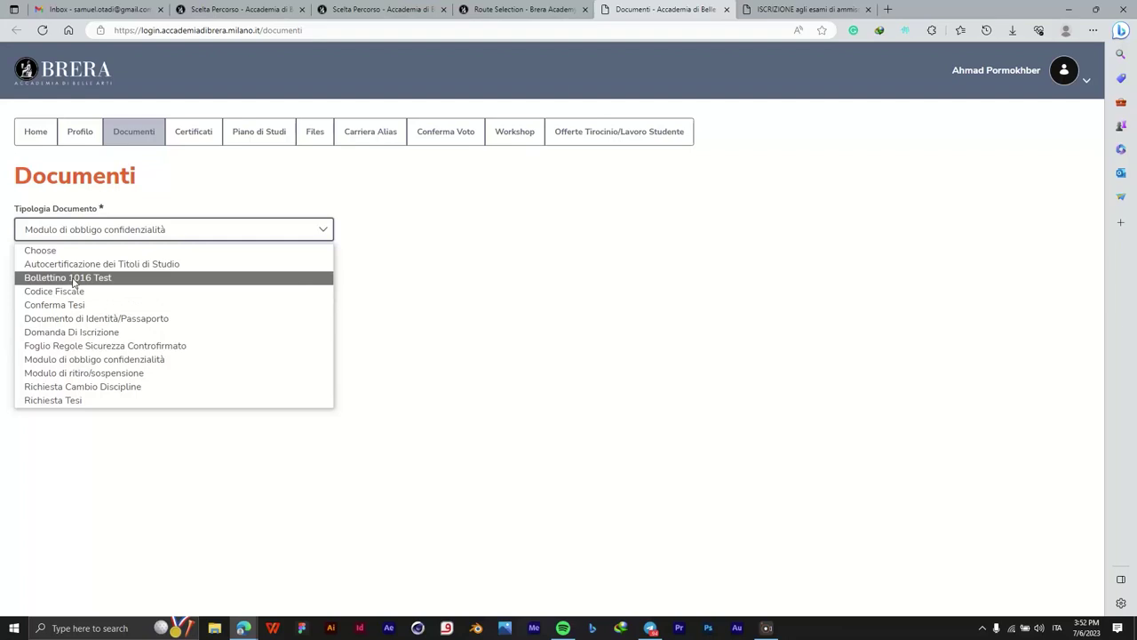
pyautogui.click(134, 325)
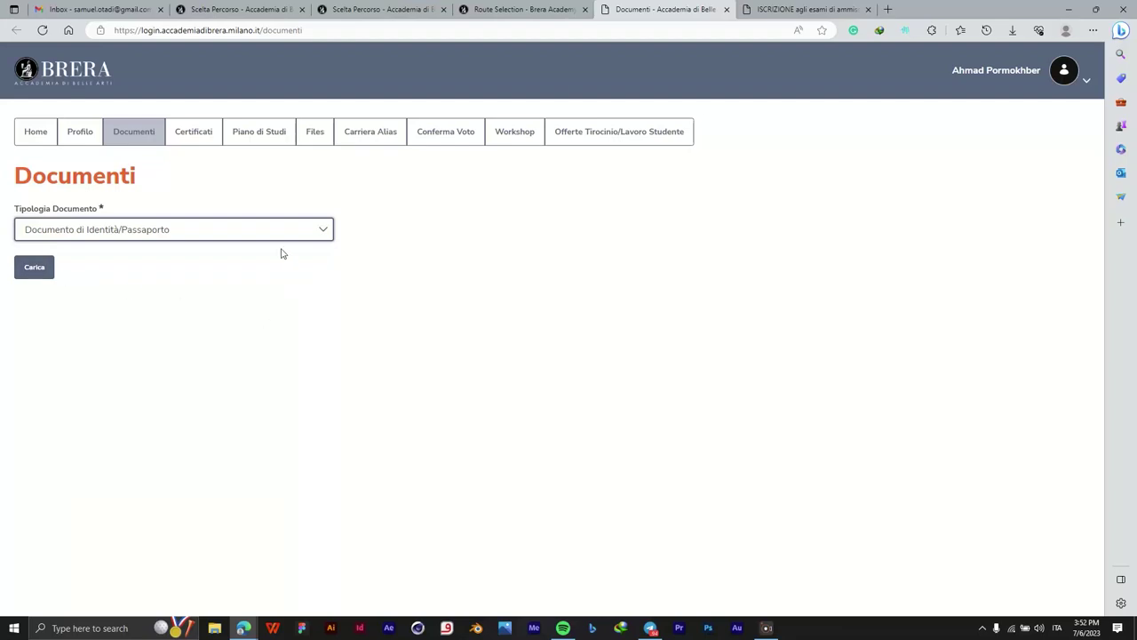
# - Reread the registration and payment procedure on the second-level admission page and return to the Documenti upload page
pyautogui.click(805, 9)
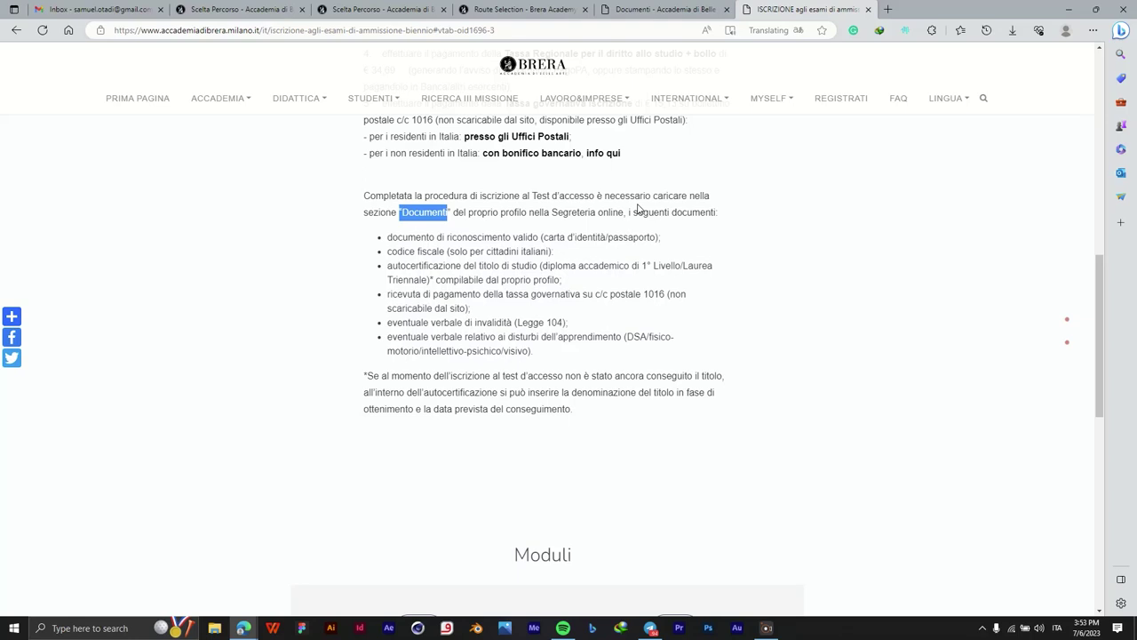
pyautogui.moveTo(1102, 311); pyautogui.dragTo(1118, 213)
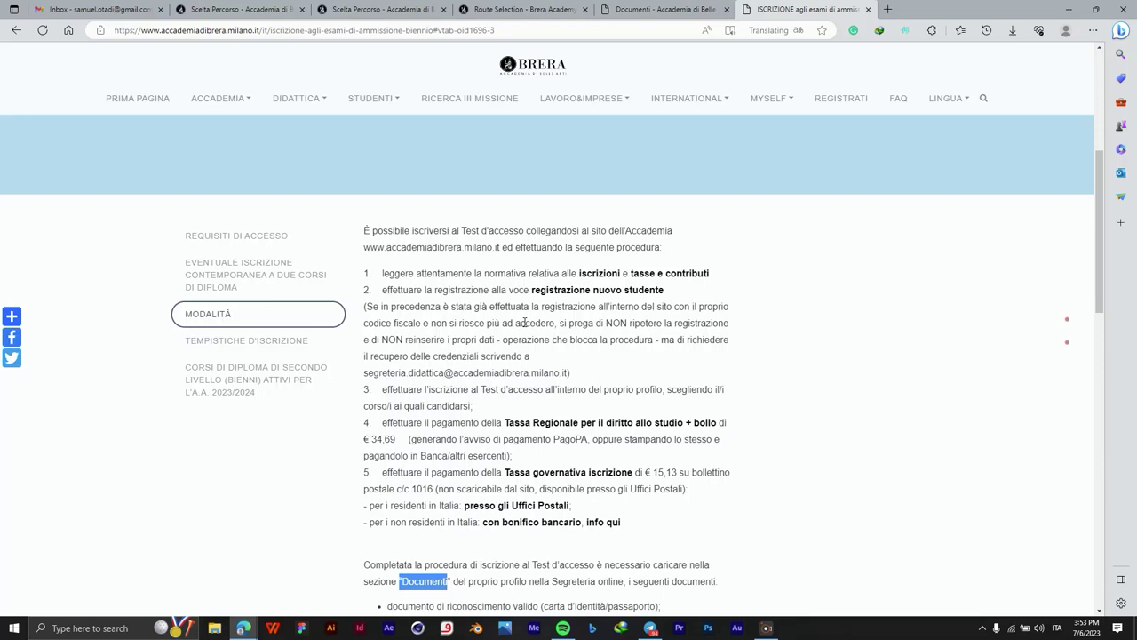
pyautogui.click(641, 11)
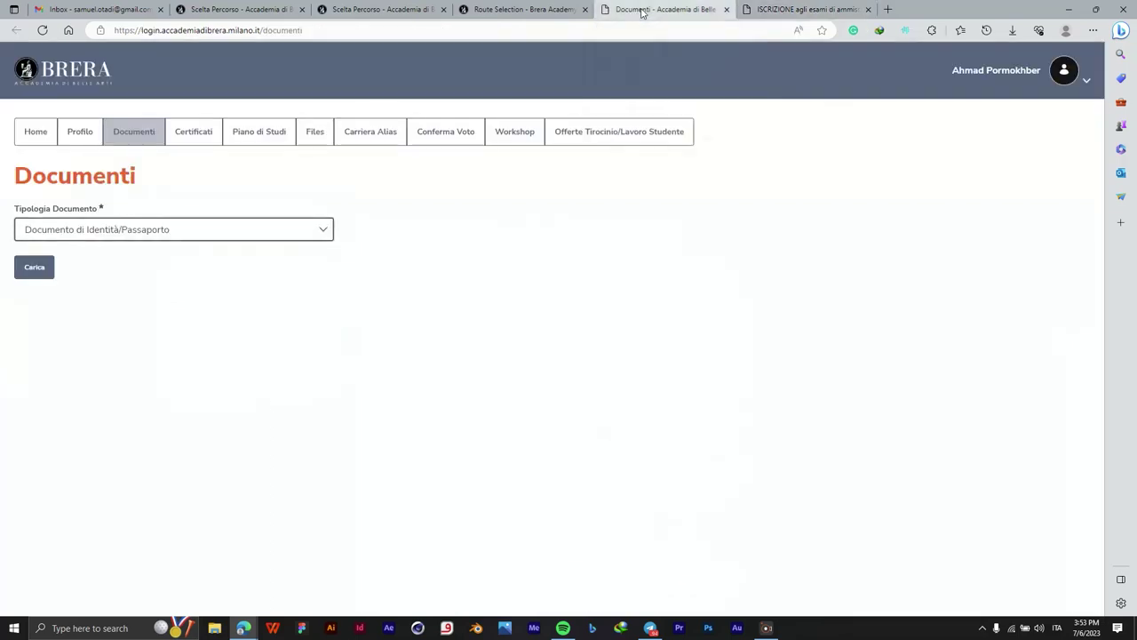